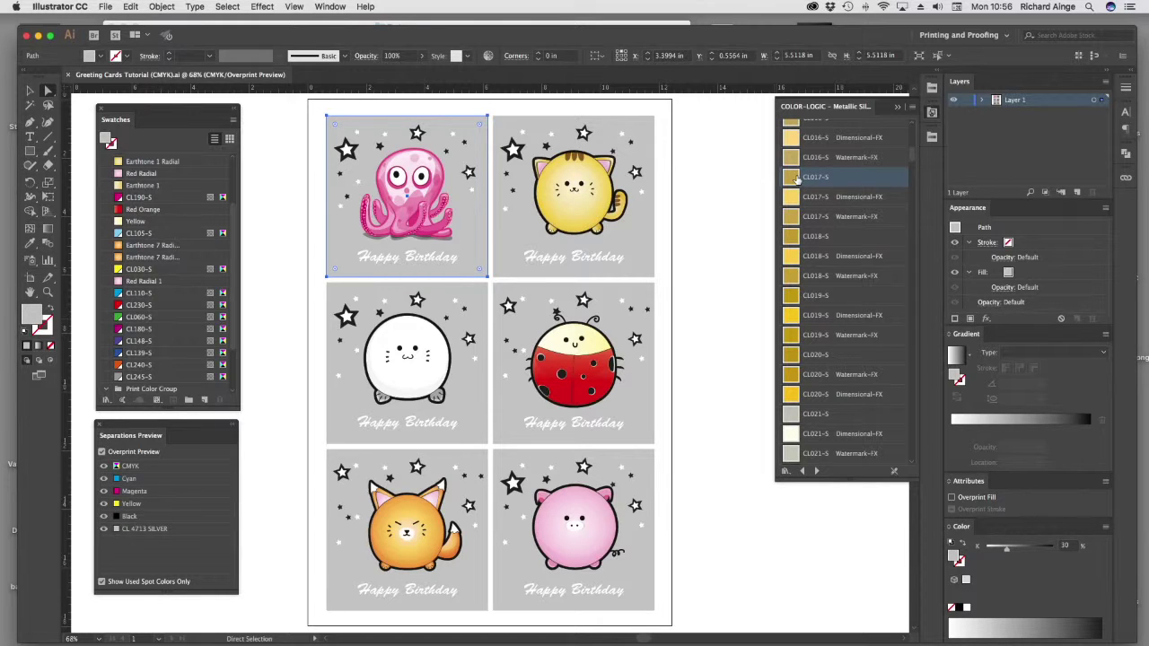
pyautogui.moveTo(913, 154)
pyautogui.mouseDown()
pyautogui.moveTo(903, 244)
pyautogui.moveTo(914, 131)
pyautogui.mouseUp()
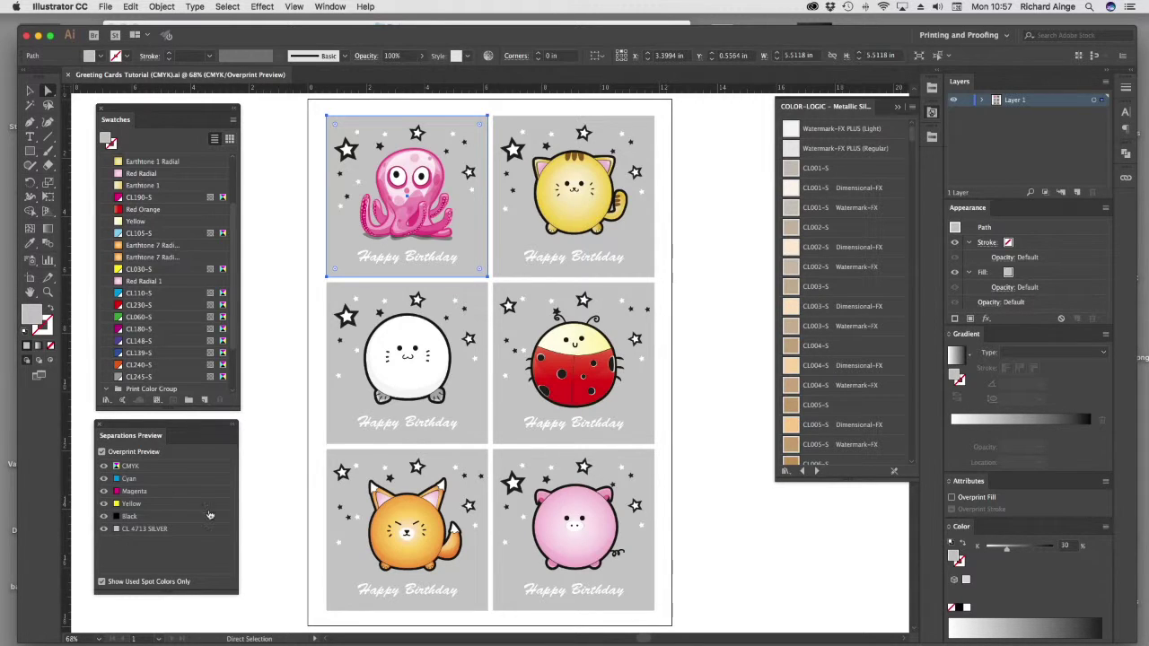
pyautogui.click(234, 119)
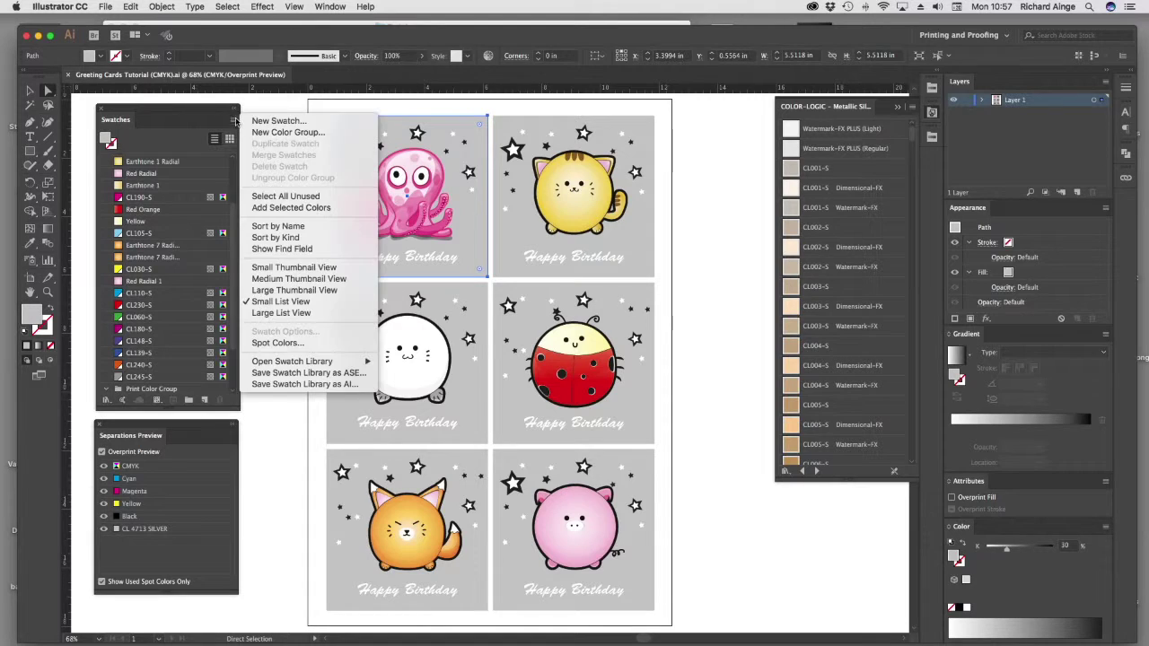
pyautogui.click(290, 208)
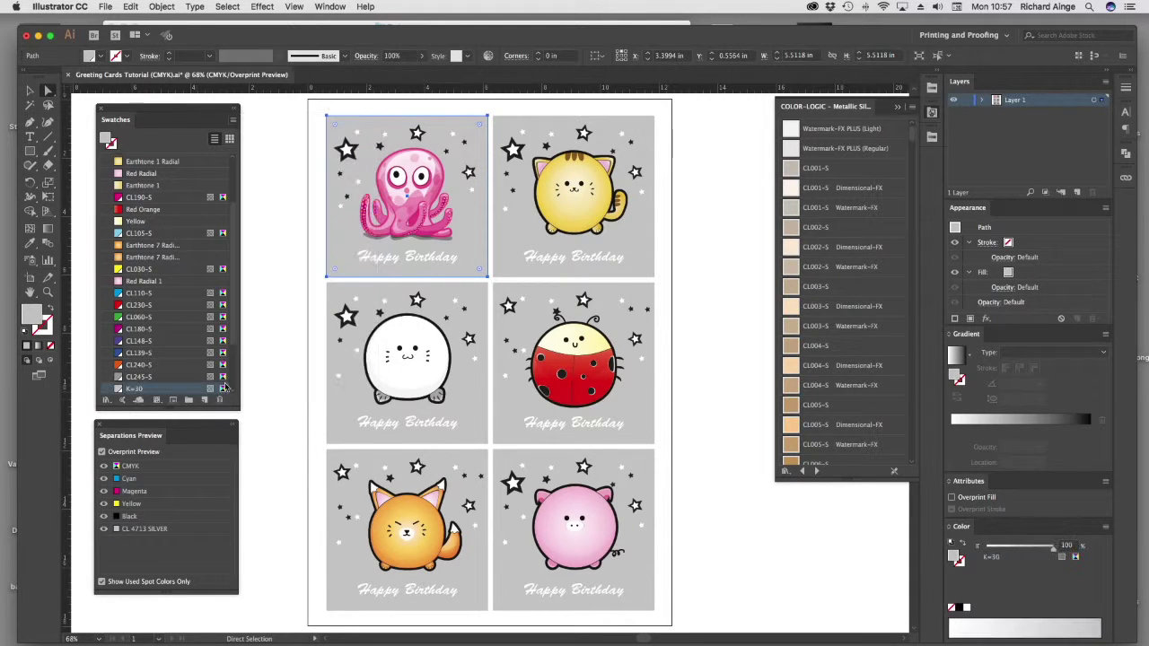
pyautogui.click(221, 399)
pyautogui.click(616, 356)
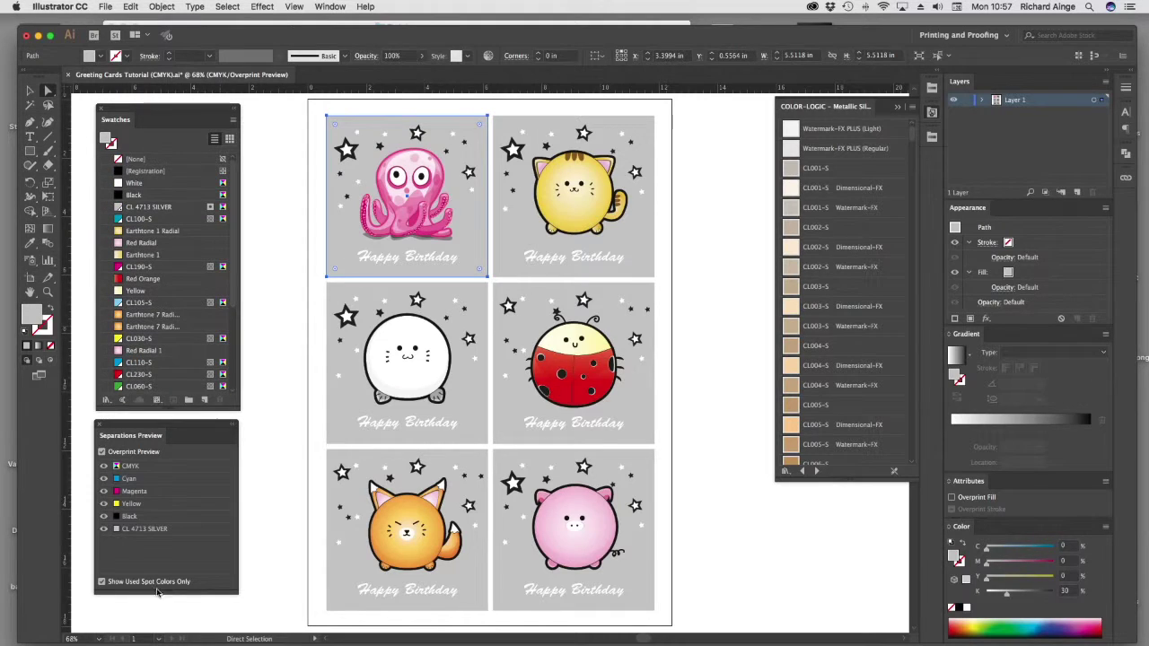
# Toggle the CMYK plates off and back on in the separations preview to check the CL 4713 SILVER plate alone
pyautogui.click(103, 465)
pyautogui.click(272, 375)
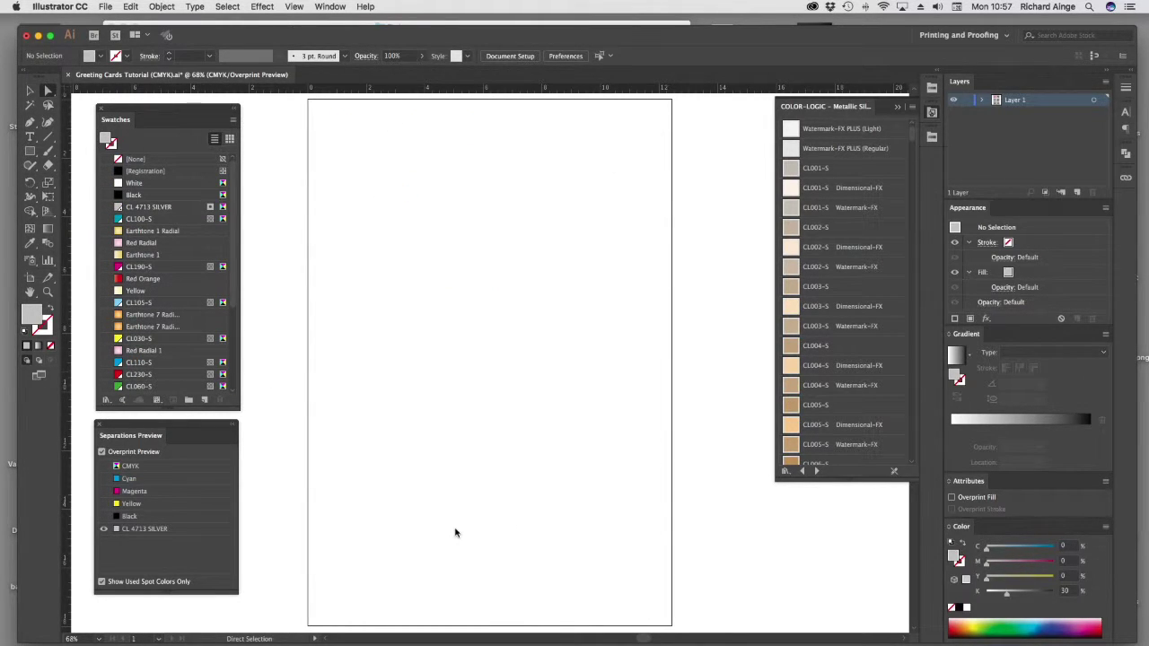
pyautogui.click(103, 466)
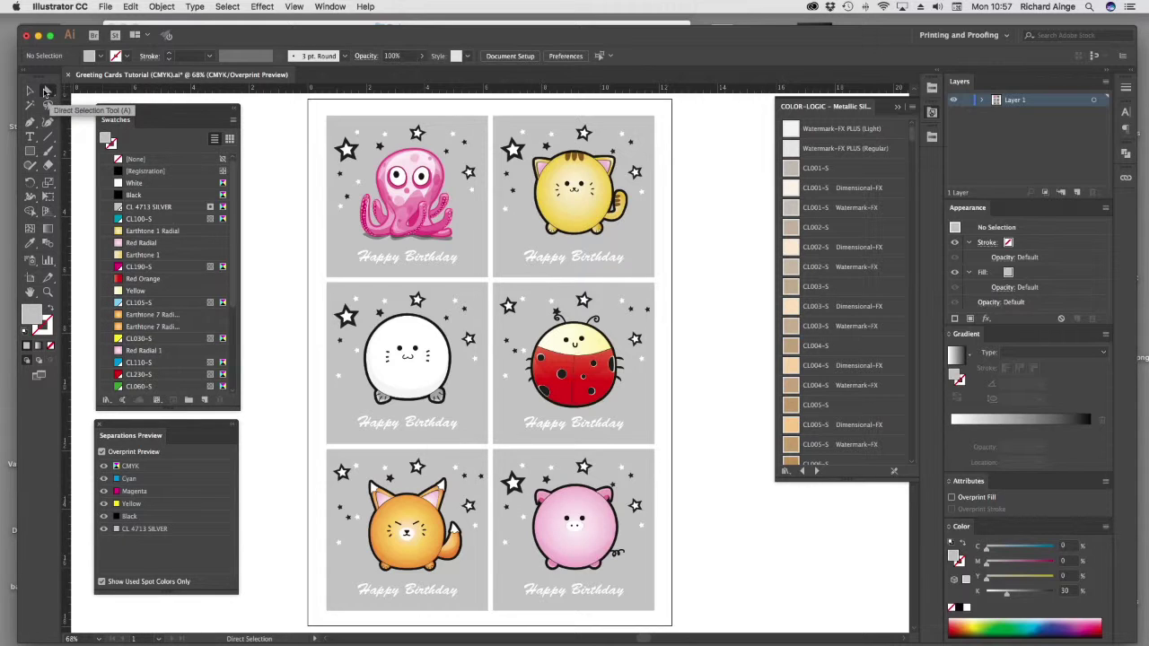
# Fill the octopus card's grey background with the CL087-S metallic swatch from the Color-Logic library
pyautogui.click(403, 130)
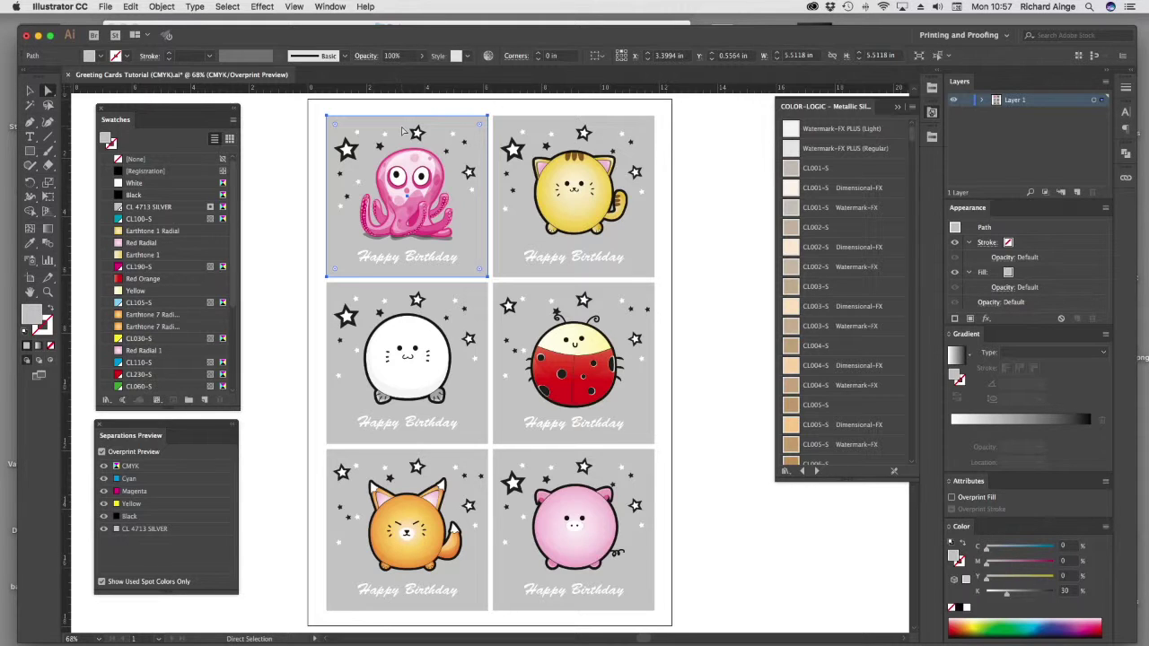
pyautogui.moveTo(912, 133); pyautogui.dragTo(908, 241)
pyautogui.click(812, 359)
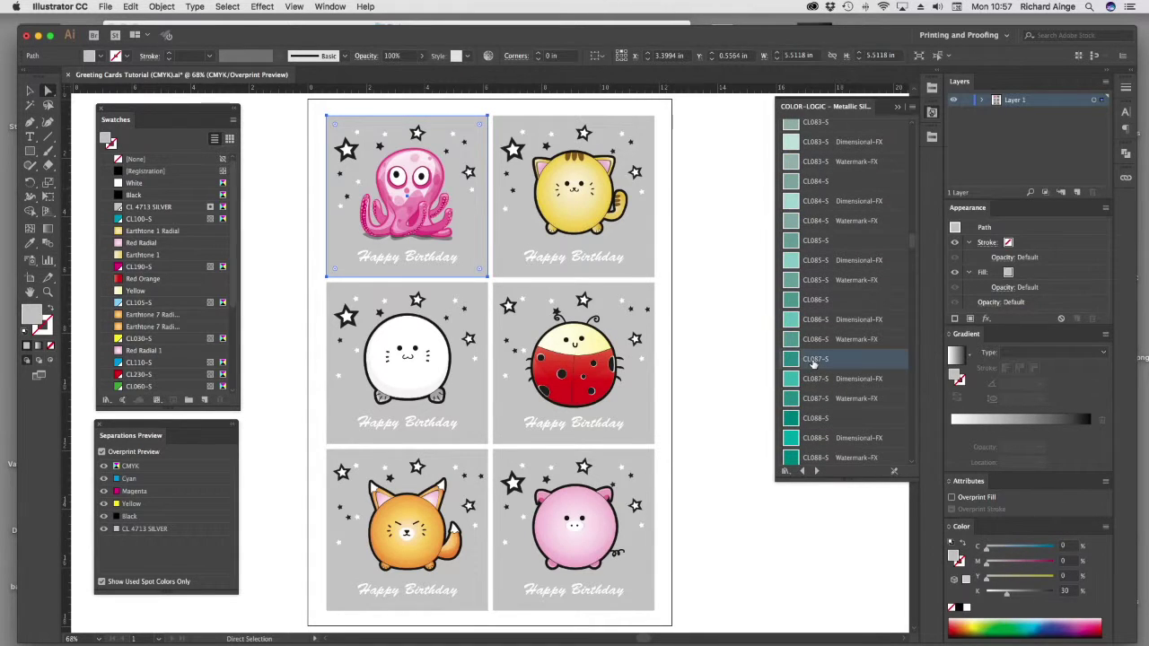
pyautogui.click(518, 238)
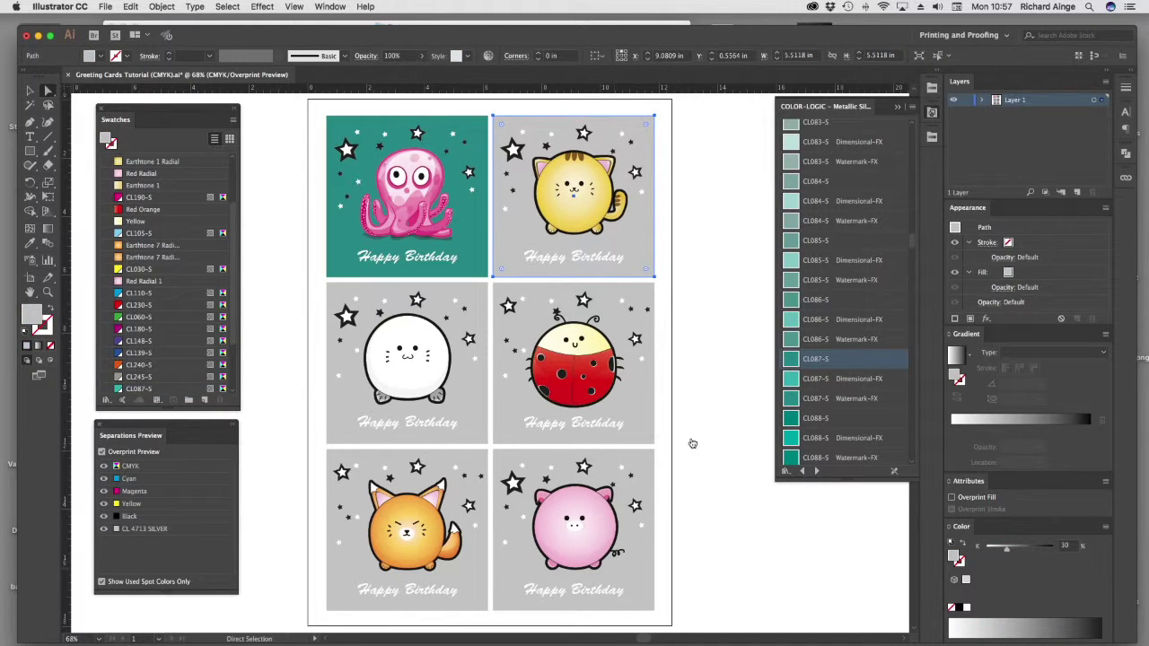
pyautogui.click(703, 379)
# Recolour all eight black stars on the octopus card with the CL087-S Dimensional-FX swatch and deselect them
pyautogui.moveTo(314, 114); pyautogui.dragTo(534, 276)
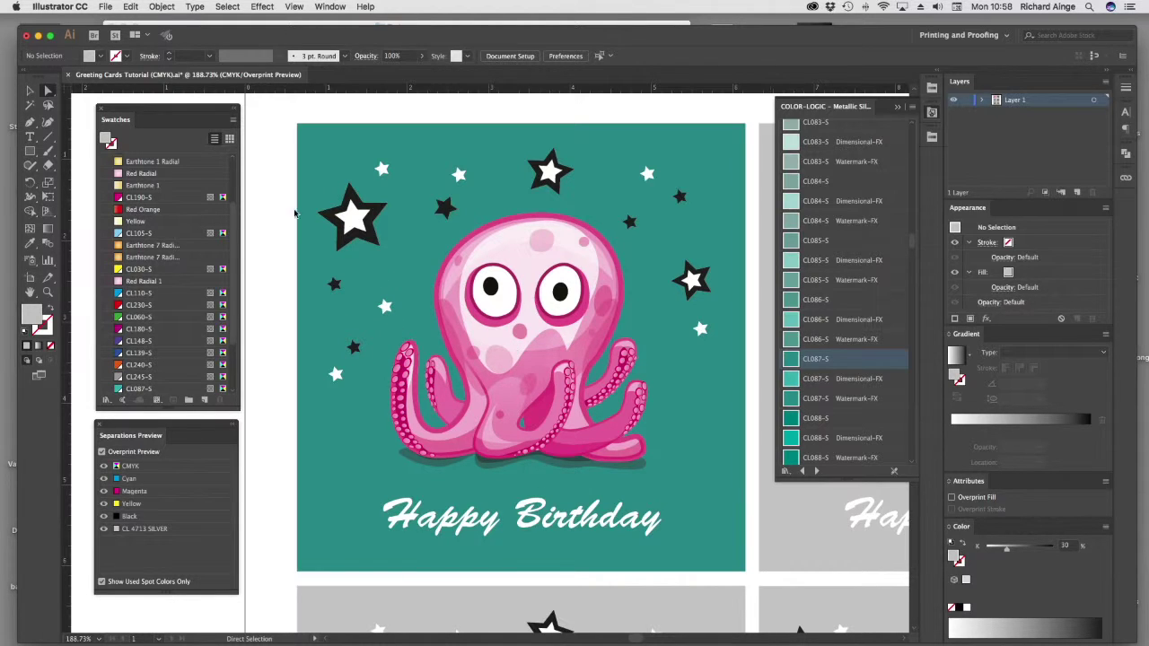
pyautogui.click(334, 284)
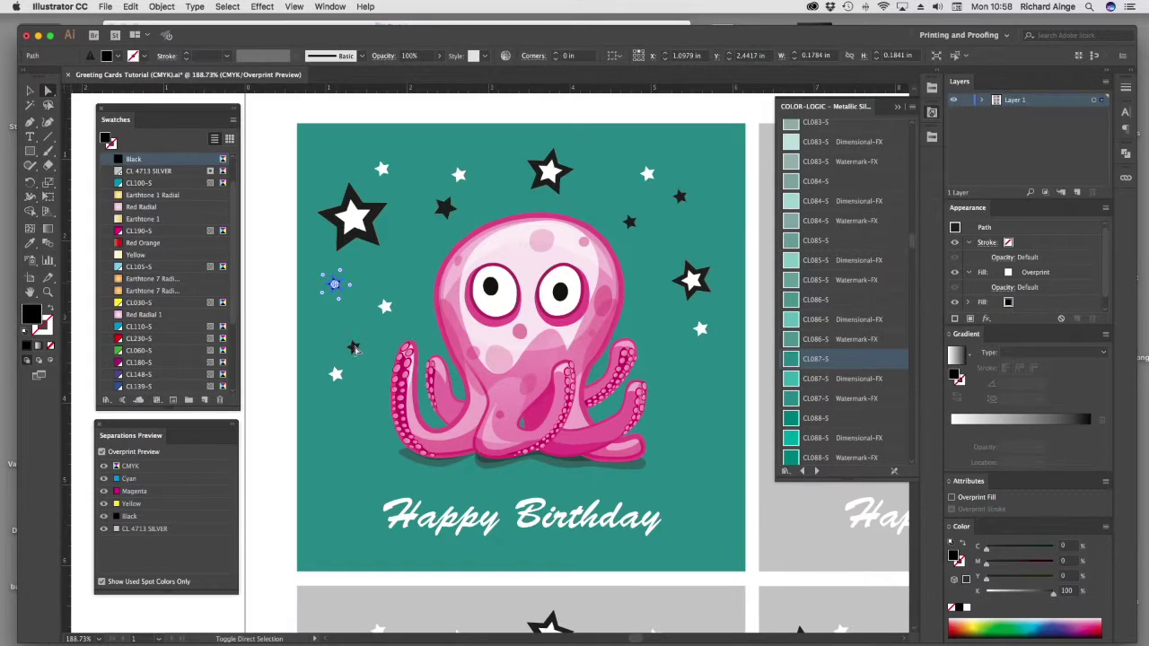
pyautogui.keyDown('shift'); pyautogui.click(355, 347); pyautogui.keyUp('shift')
pyautogui.keyDown('shift'); pyautogui.click(445, 208); pyautogui.keyUp('shift')
pyautogui.keyDown('shift'); pyautogui.click(629, 223); pyautogui.keyUp('shift')
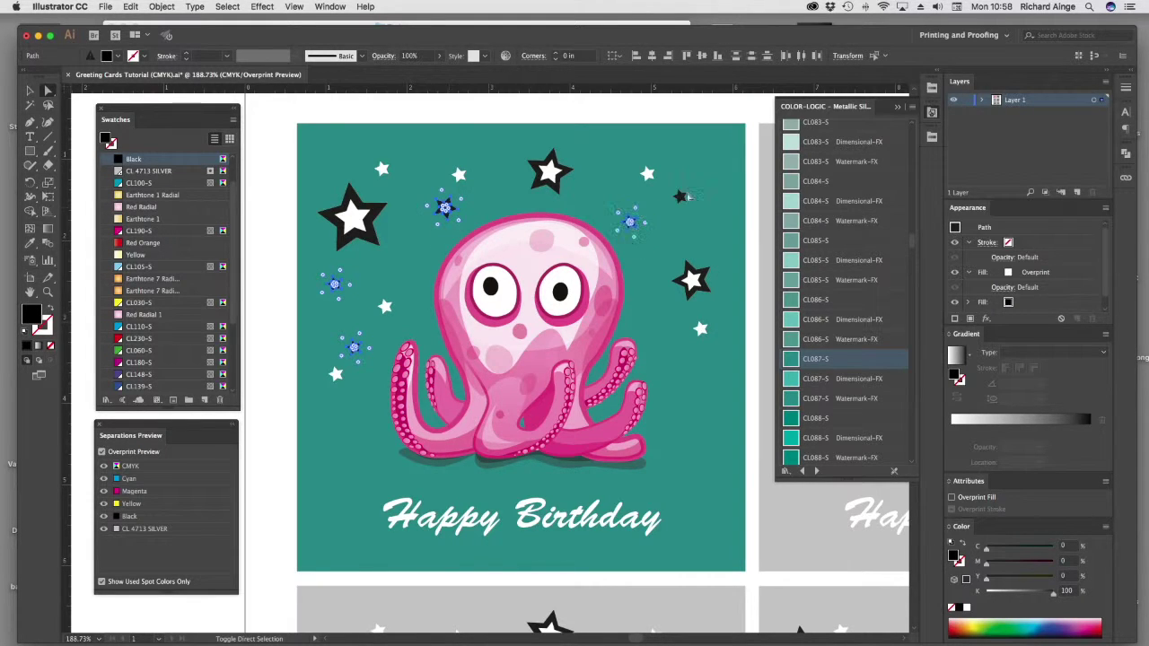
pyautogui.keyDown('shift'); pyautogui.click(680, 197); pyautogui.keyUp('shift')
pyautogui.keyDown('shift'); pyautogui.click(347, 242); pyautogui.keyUp('shift')
pyautogui.keyDown('shift'); pyautogui.click(538, 190); pyautogui.keyUp('shift')
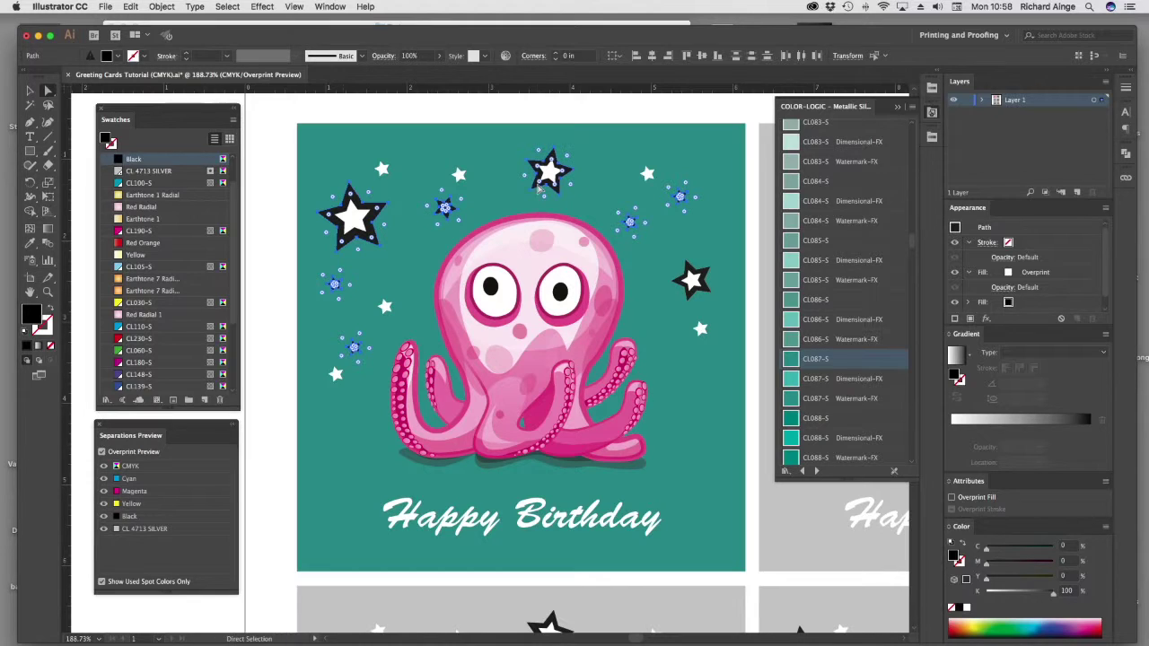
pyautogui.keyDown('shift'); pyautogui.click(681, 283); pyautogui.keyUp('shift')
pyautogui.click(857, 379)
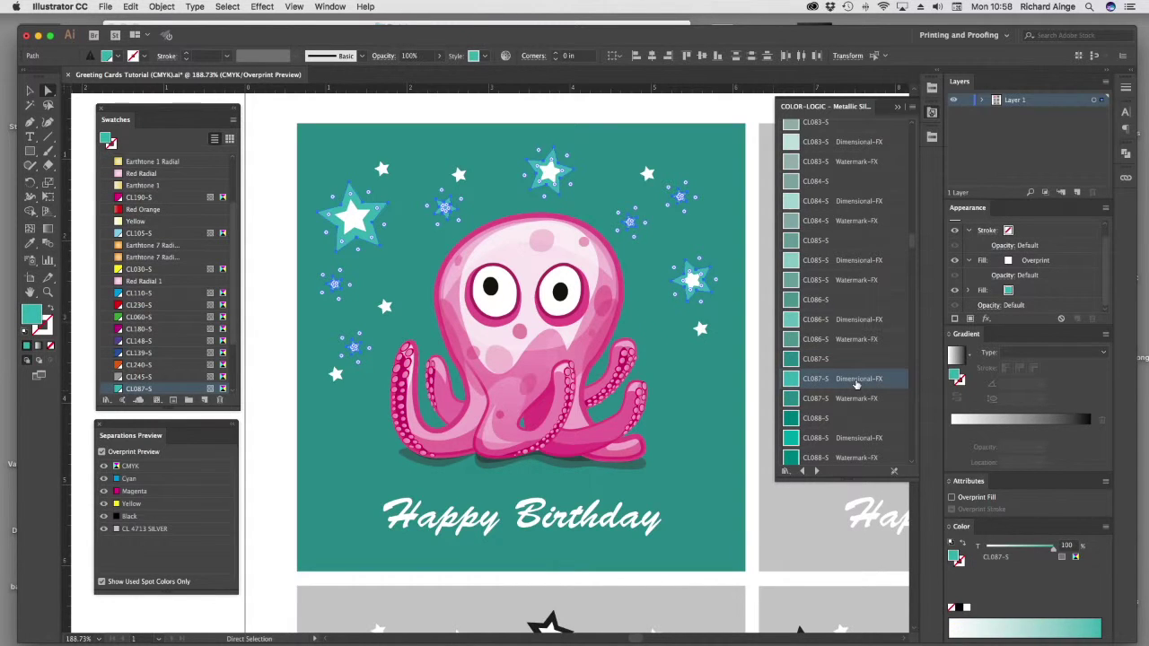
pyautogui.click(279, 241)
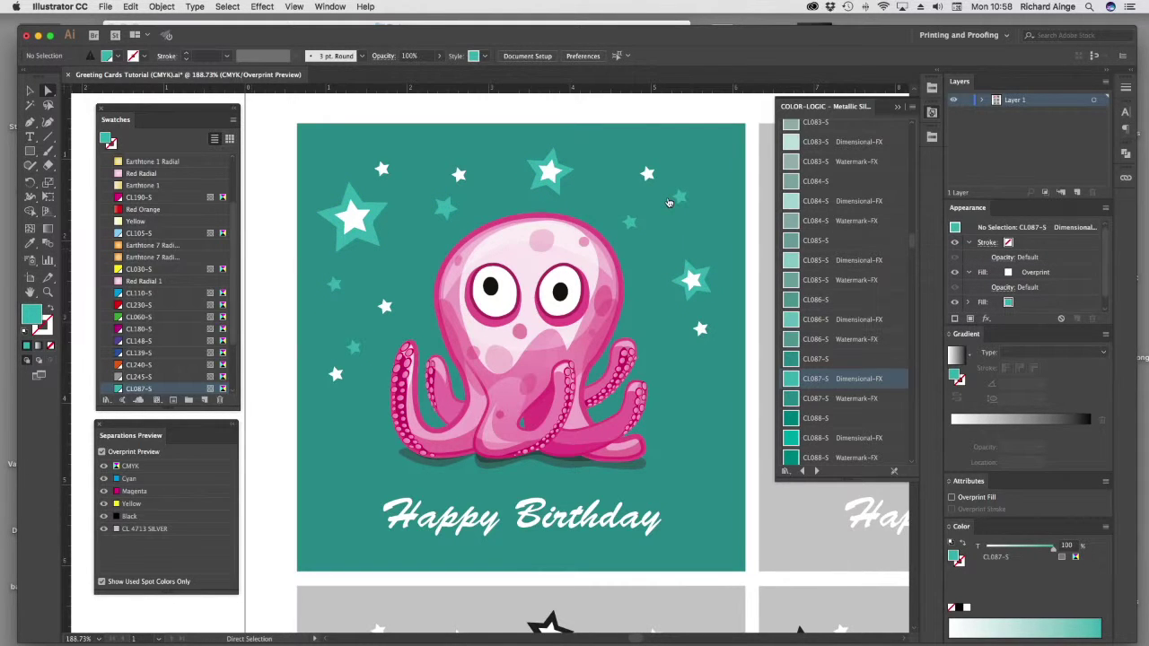
# Fill the cat card's grey background with the CL206-S metallic swatch and deselect it
pyautogui.scroll(-2, 632, 338)
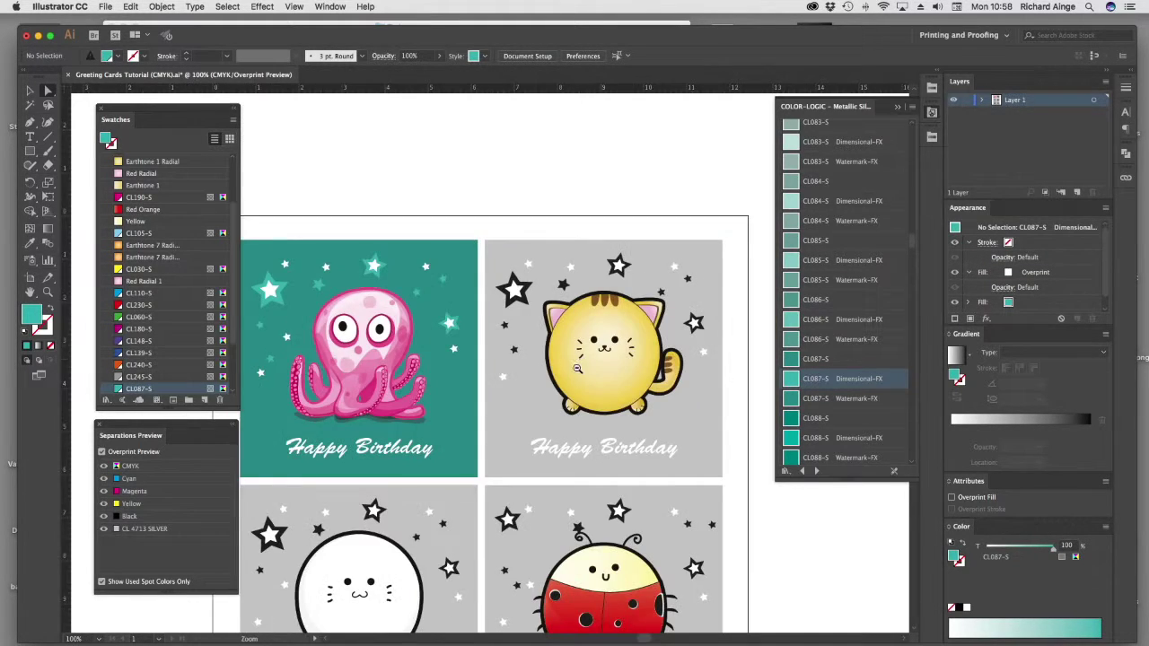
pyautogui.moveTo(579, 368); pyautogui.dragTo(532, 290)
pyautogui.press('a')
pyautogui.click(457, 330)
pyautogui.moveTo(911, 241); pyautogui.dragTo(910, 392)
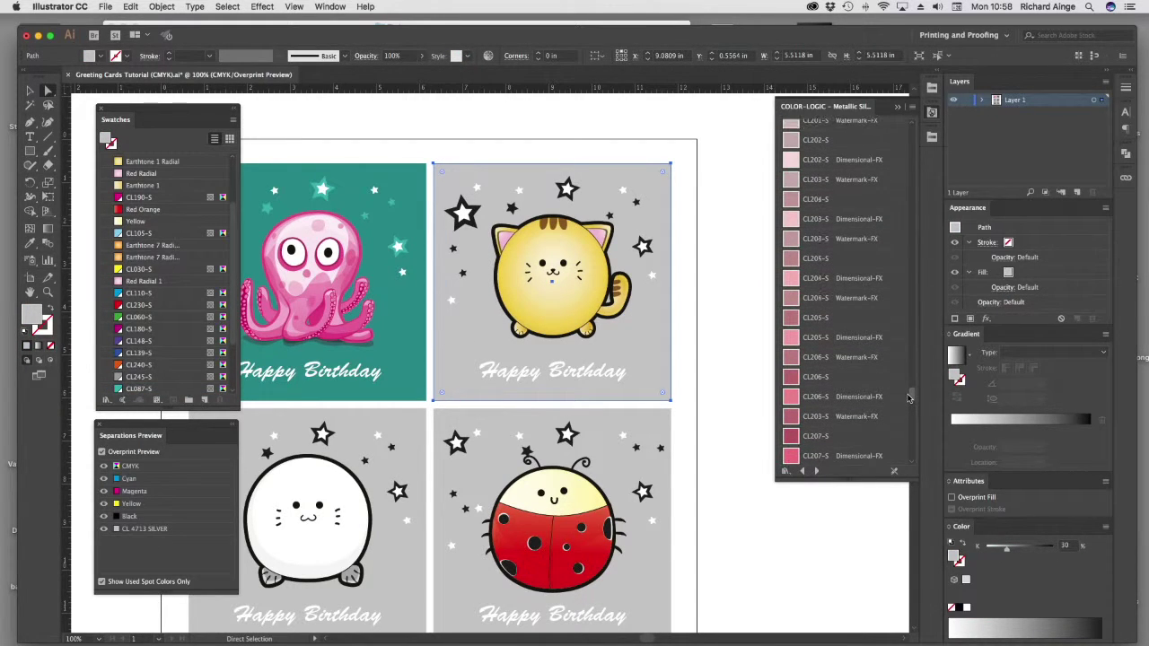
pyautogui.click(853, 384)
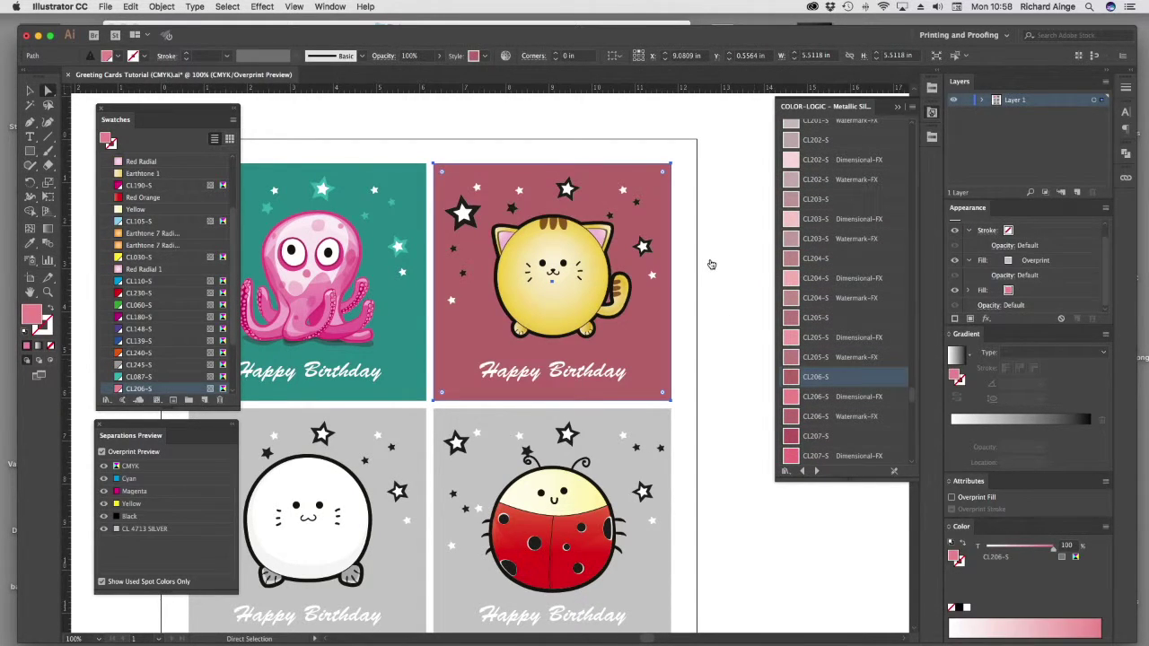
pyautogui.press('super+shift+a')
# Recolour all the black stars on the cat card with the CL206-S Dimensional-FX swatch and deselect them
pyautogui.press('super+space')
pyautogui.moveTo(410, 137); pyautogui.dragTo(687, 355)
pyautogui.click(280, 433)
pyautogui.keyDown('shift'); pyautogui.click(257, 371); pyautogui.keyUp('shift')
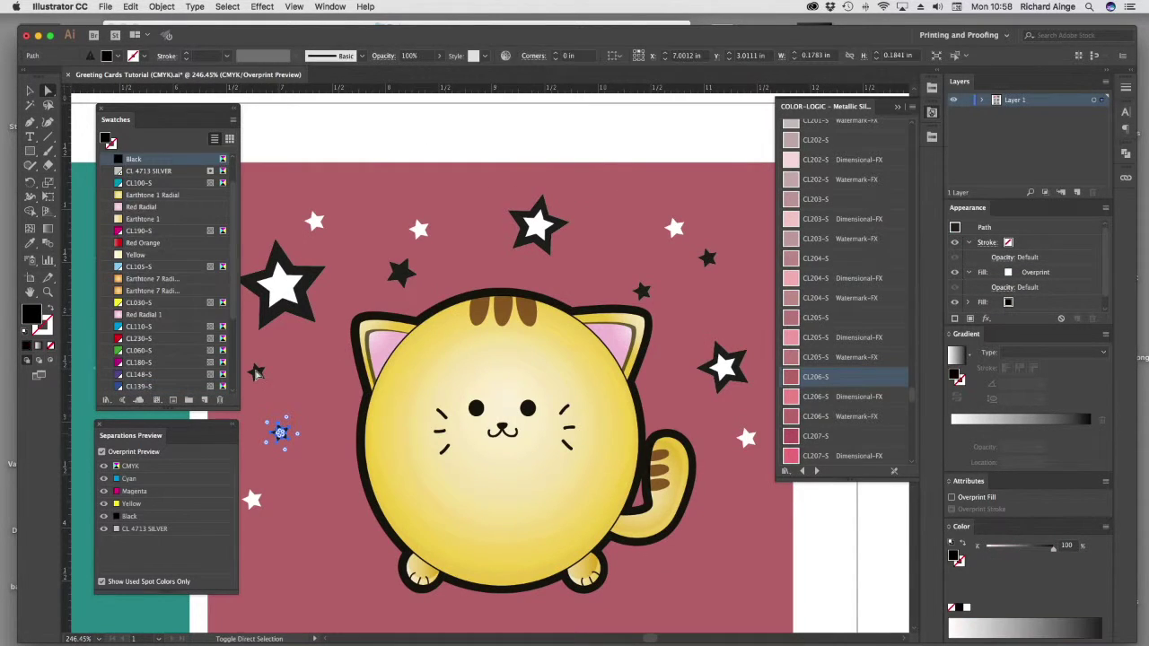
pyautogui.keyDown('shift'); pyautogui.click(400, 273); pyautogui.keyUp('shift')
pyautogui.keyDown('shift'); pyautogui.click(642, 291); pyautogui.keyUp('shift')
pyautogui.keyDown('shift'); pyautogui.click(707, 259); pyautogui.keyUp('shift')
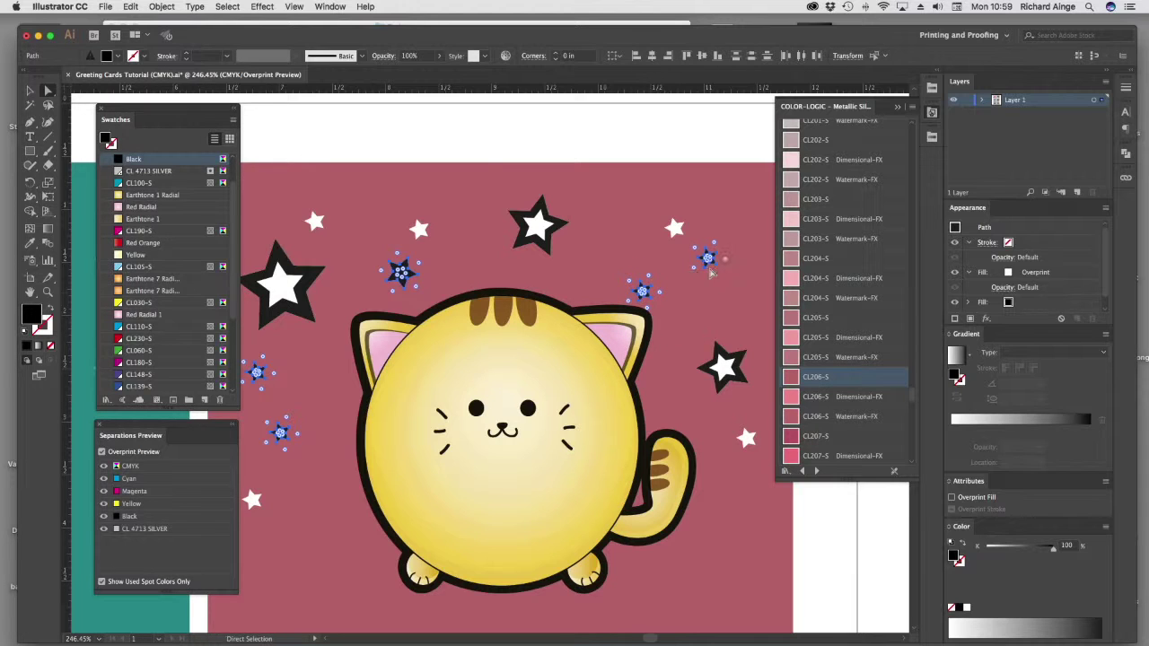
pyautogui.keyDown('shift'); pyautogui.click(709, 371); pyautogui.keyUp('shift')
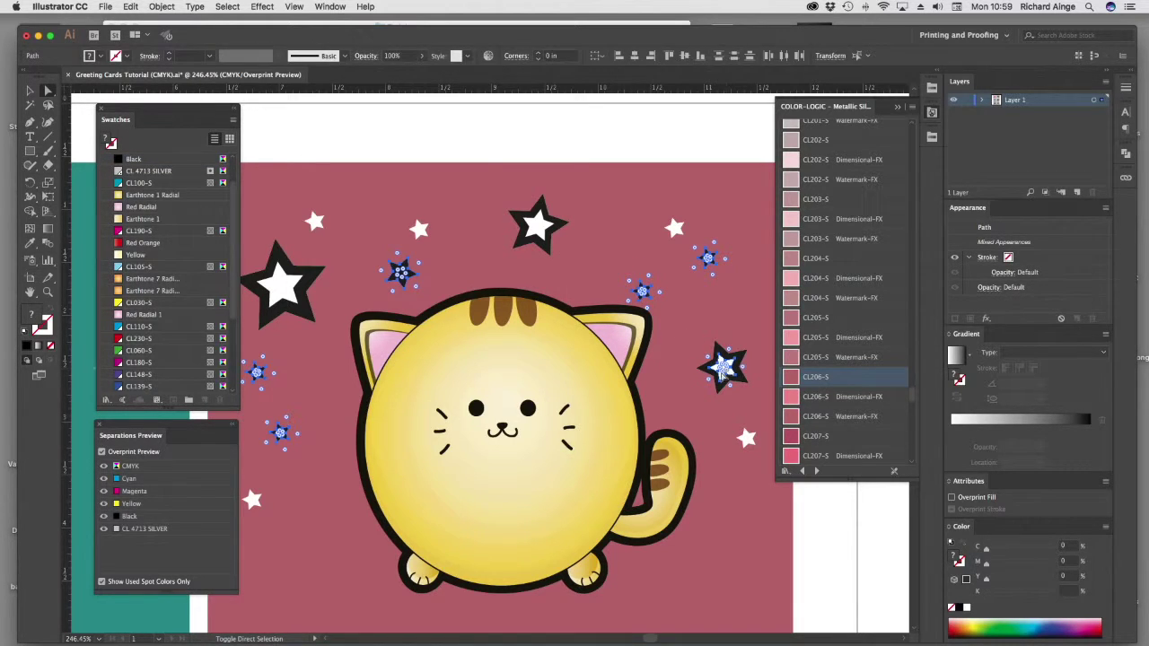
pyautogui.keyDown('shift'); pyautogui.click(721, 375); pyautogui.keyUp('shift')
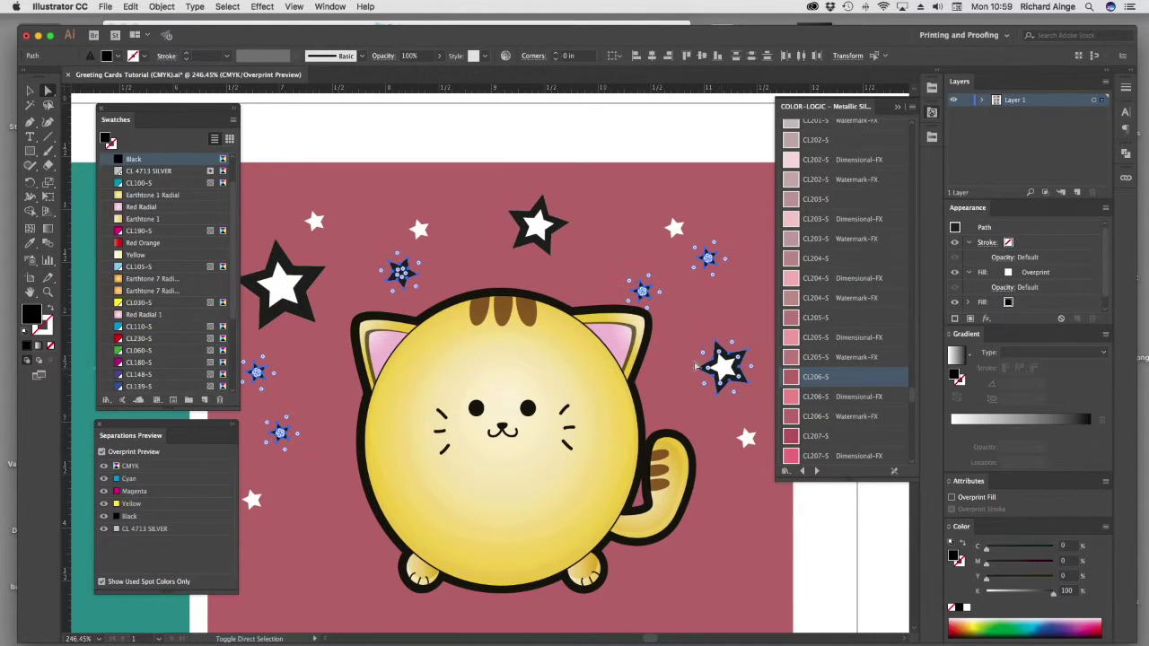
pyautogui.keyDown('shift'); pyautogui.click(519, 246); pyautogui.keyUp('shift')
pyautogui.keyDown('shift'); pyautogui.click(316, 273); pyautogui.keyUp('shift')
pyautogui.click(856, 397)
pyautogui.click(596, 142)
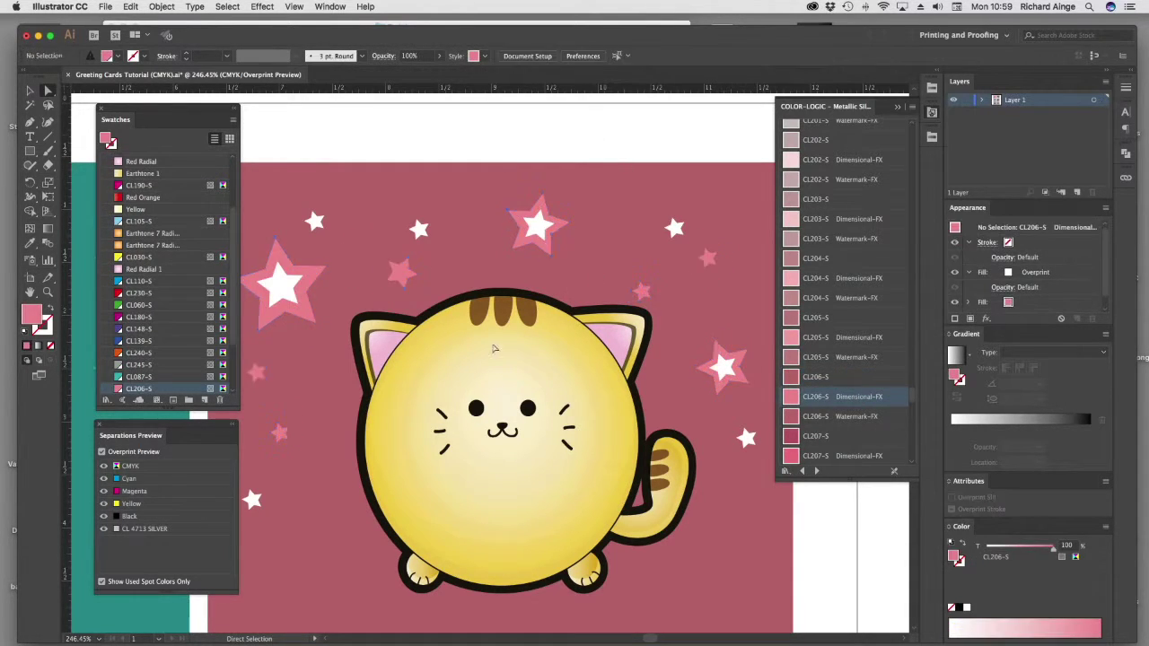
# Fill the background of the card with the round white animal with the CL140-S metallic swatch
pyautogui.keyDown('alt'); pyautogui.keyDown('super'); pyautogui.click(439, 413); pyautogui.keyUp('super'); pyautogui.keyUp('alt')
pyautogui.keyDown('alt'); pyautogui.keyDown('super'); pyautogui.click(451, 461); pyautogui.keyUp('super'); pyautogui.keyUp('alt')
pyautogui.keyDown('alt'); pyautogui.keyDown('super'); pyautogui.click(454, 458); pyautogui.keyUp('super'); pyautogui.keyUp('alt')
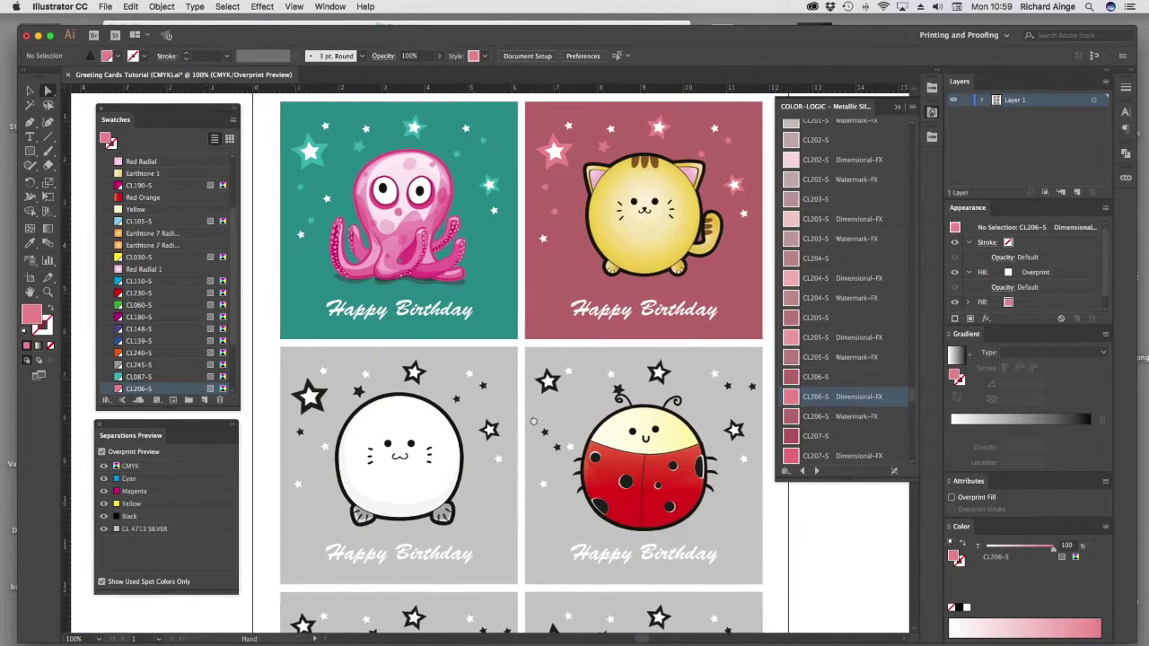
pyautogui.keyDown('alt'); pyautogui.keyDown('super'); pyautogui.click(526, 416); pyautogui.keyUp('super'); pyautogui.keyUp('alt')
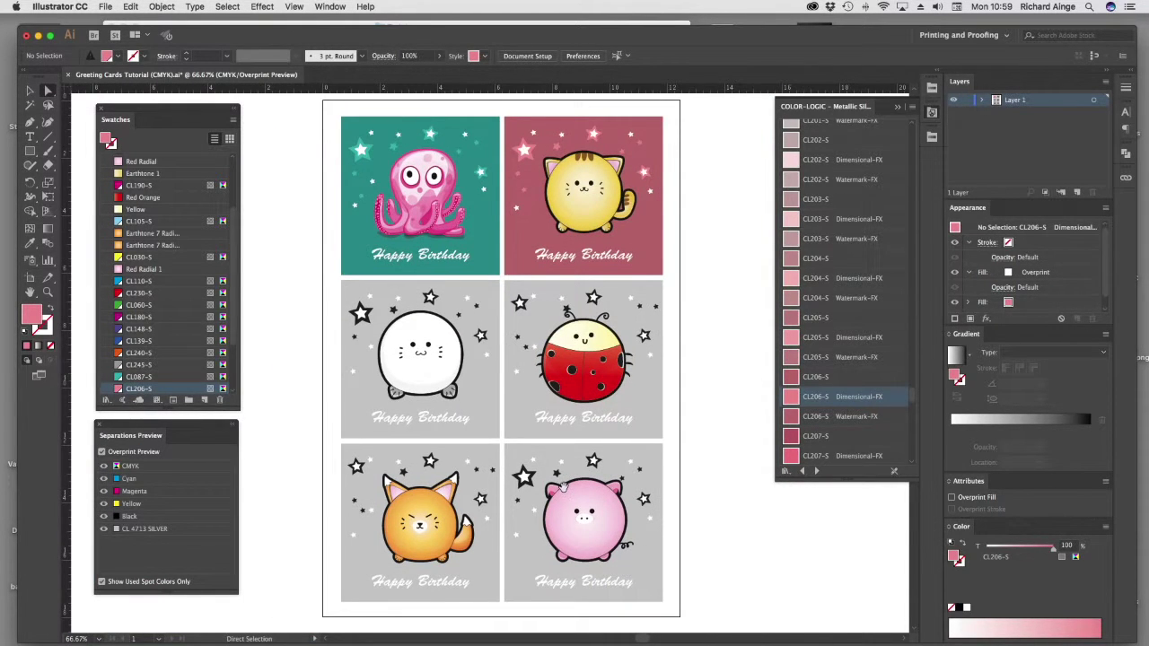
pyautogui.click(449, 297)
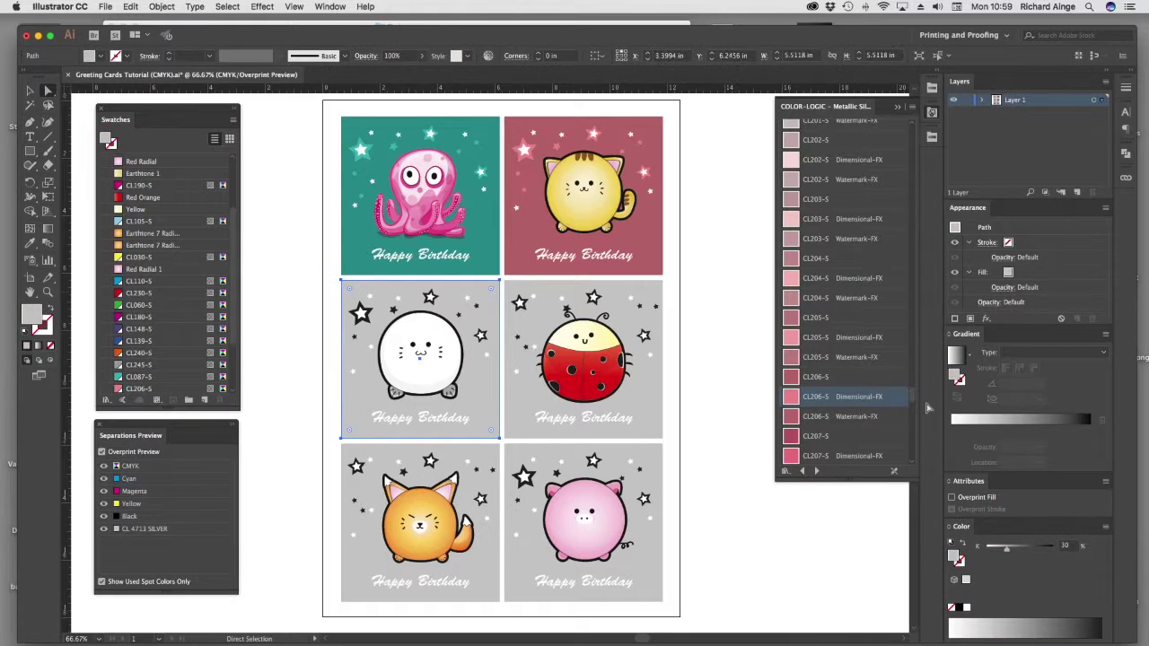
pyautogui.scroll(-10, 913, 401)
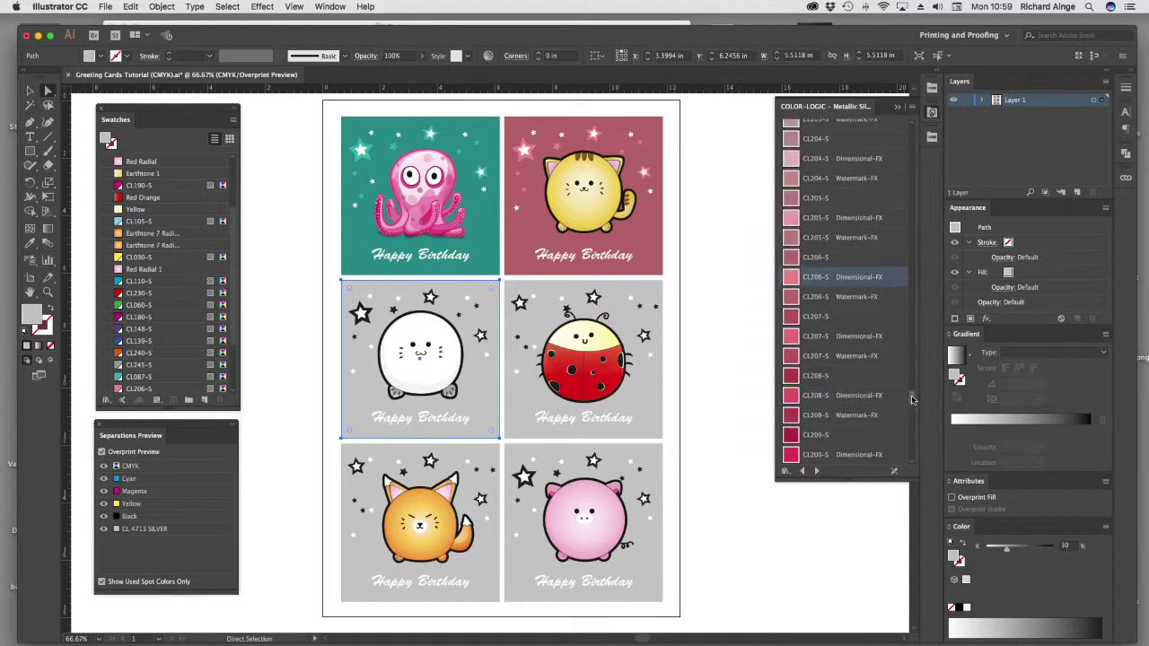
pyautogui.moveTo(914, 401); pyautogui.dragTo(915, 317)
pyautogui.click(866, 273)
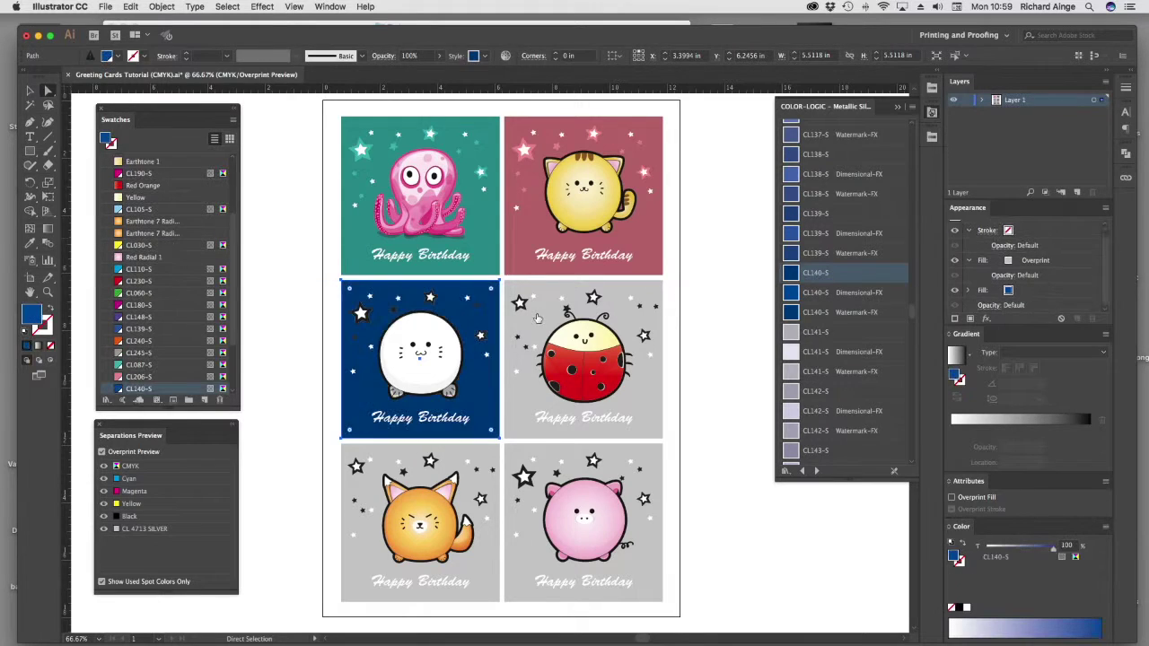
# Fill the ladybird card's background with CL200-S and the fox card's background with CL057-S
pyautogui.moveTo(910, 312); pyautogui.dragTo(898, 378)
pyautogui.click(840, 338)
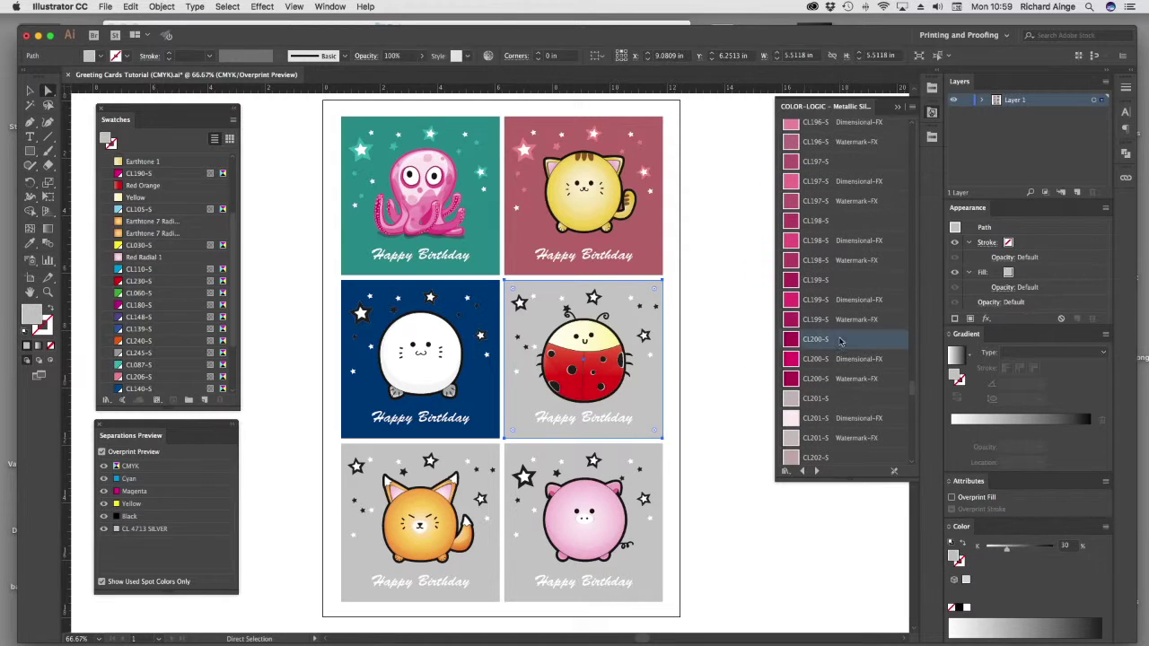
pyautogui.click(480, 463)
pyautogui.moveTo(910, 386); pyautogui.dragTo(908, 209)
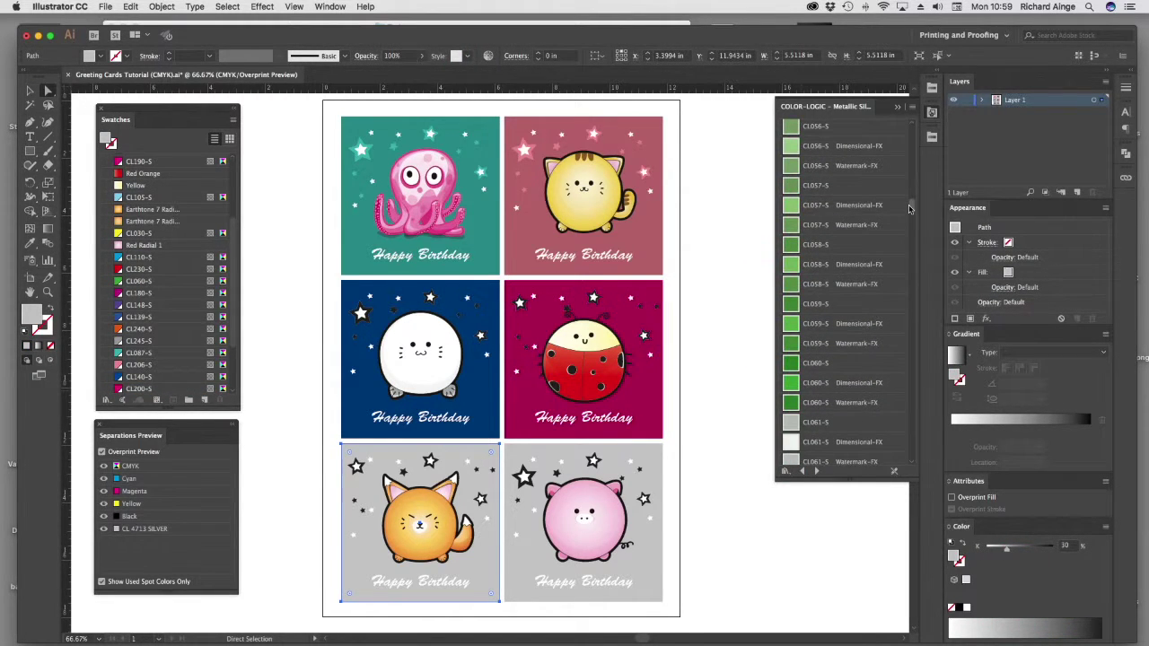
pyautogui.click(825, 186)
# Fill the pig card's grey background with the CL017-S metallic swatch and deselect it
pyautogui.click(540, 460)
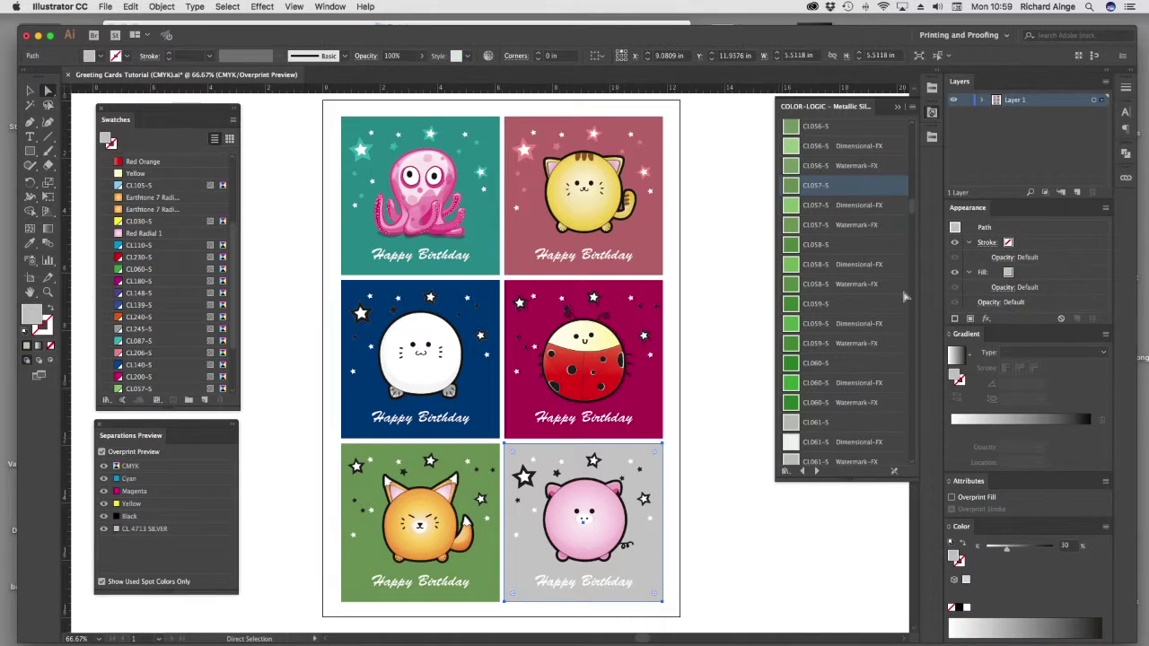
pyautogui.moveTo(911, 205); pyautogui.dragTo(917, 158)
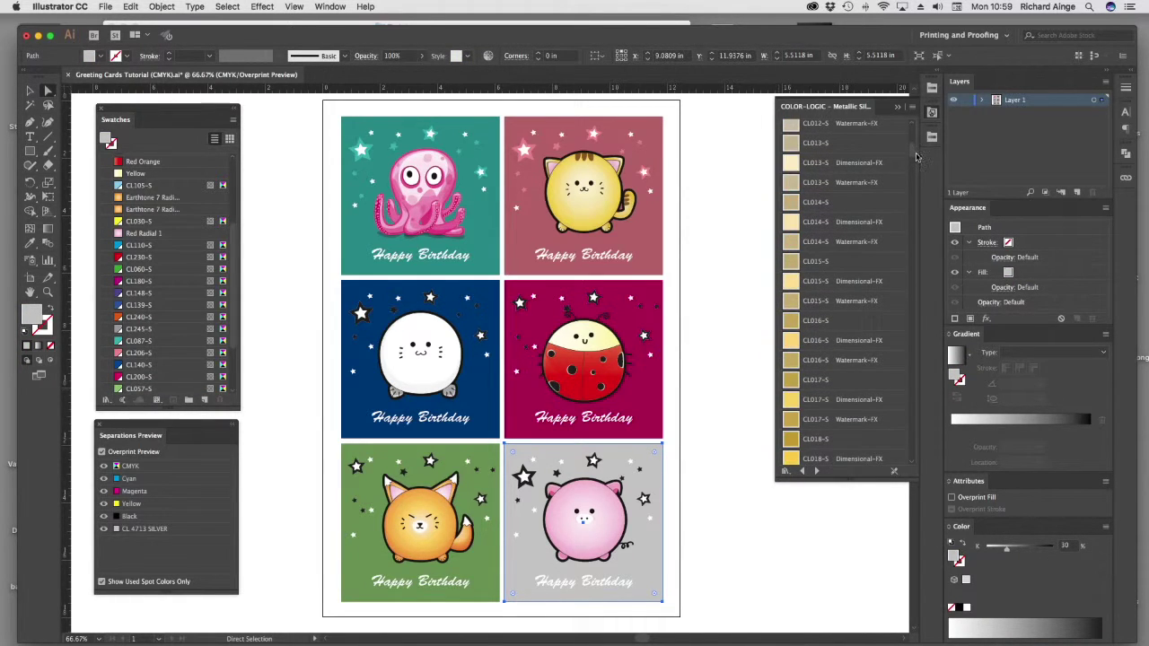
pyautogui.click(834, 380)
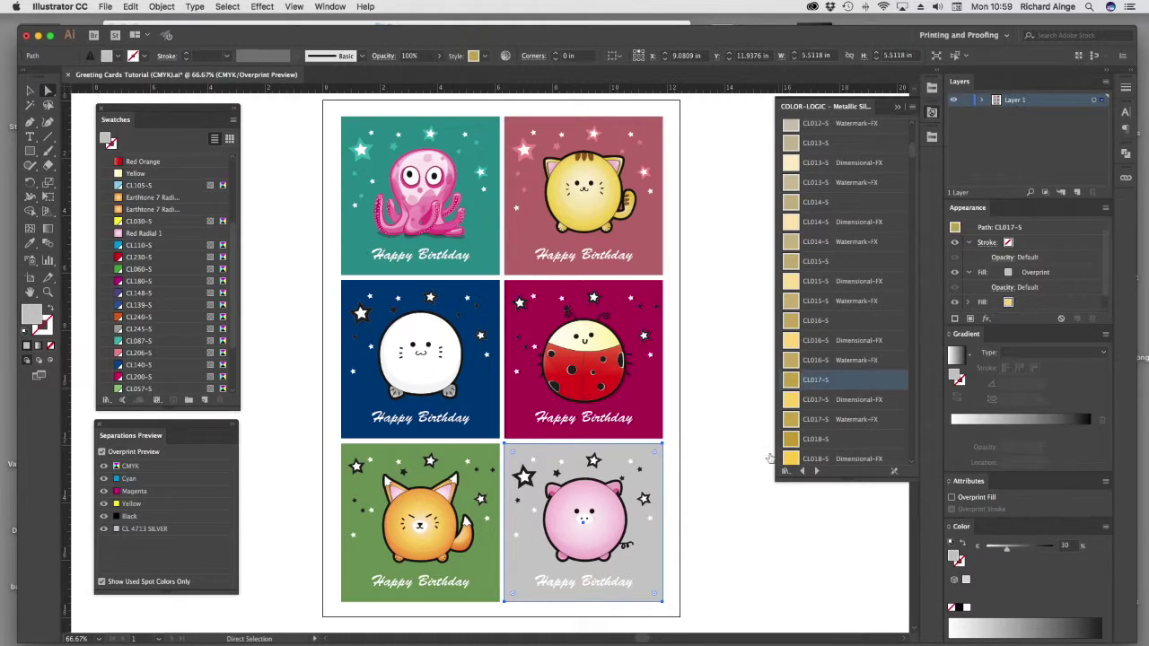
pyautogui.click(743, 536)
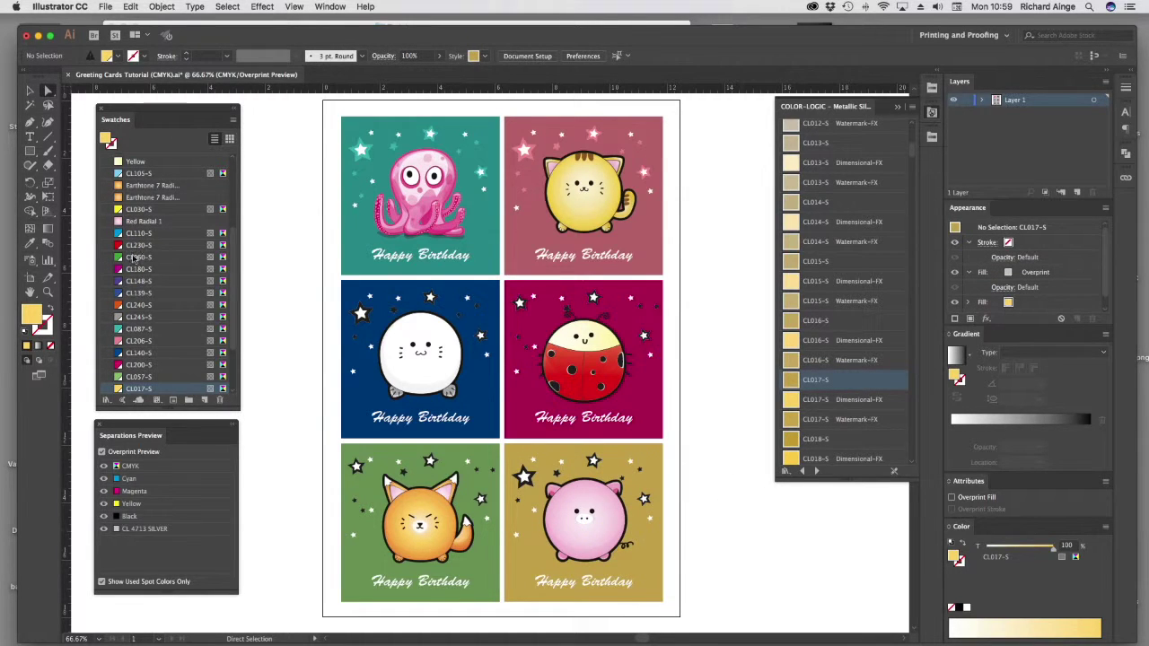
# Hide the CMYK plates in the separations preview to inspect the CL 4713 SILVER plate across all six cards
pyautogui.click(103, 466)
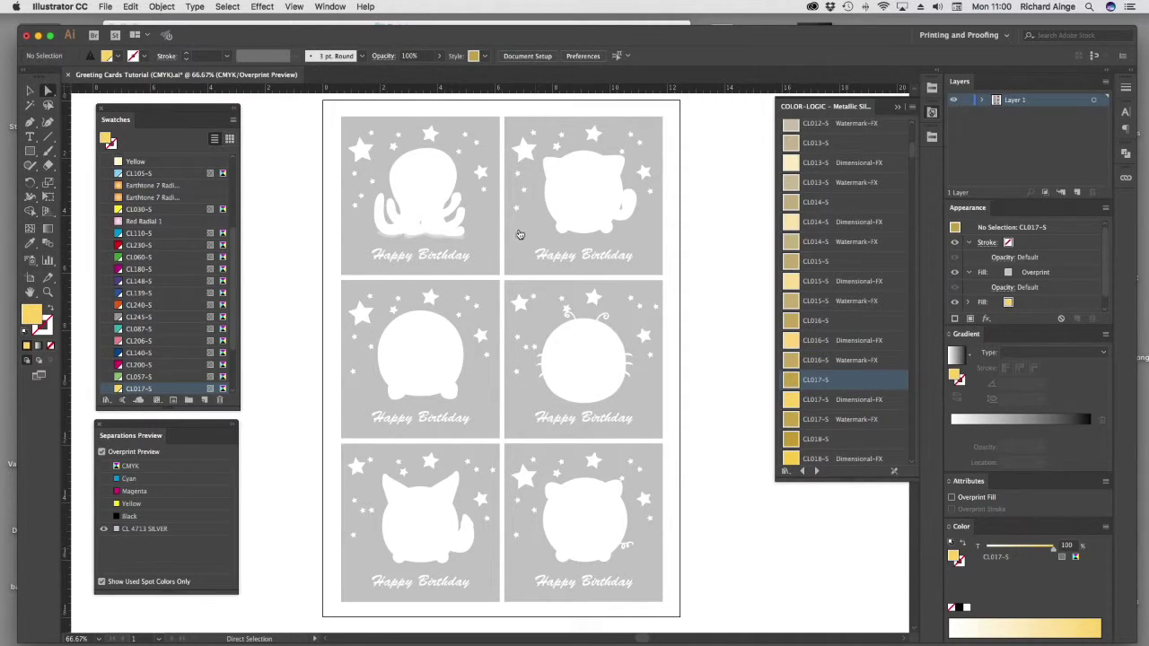
# Show the CMYK plates again in the separations preview and start saving the cards to the Desktop in Adobe PDF format
pyautogui.click(103, 466)
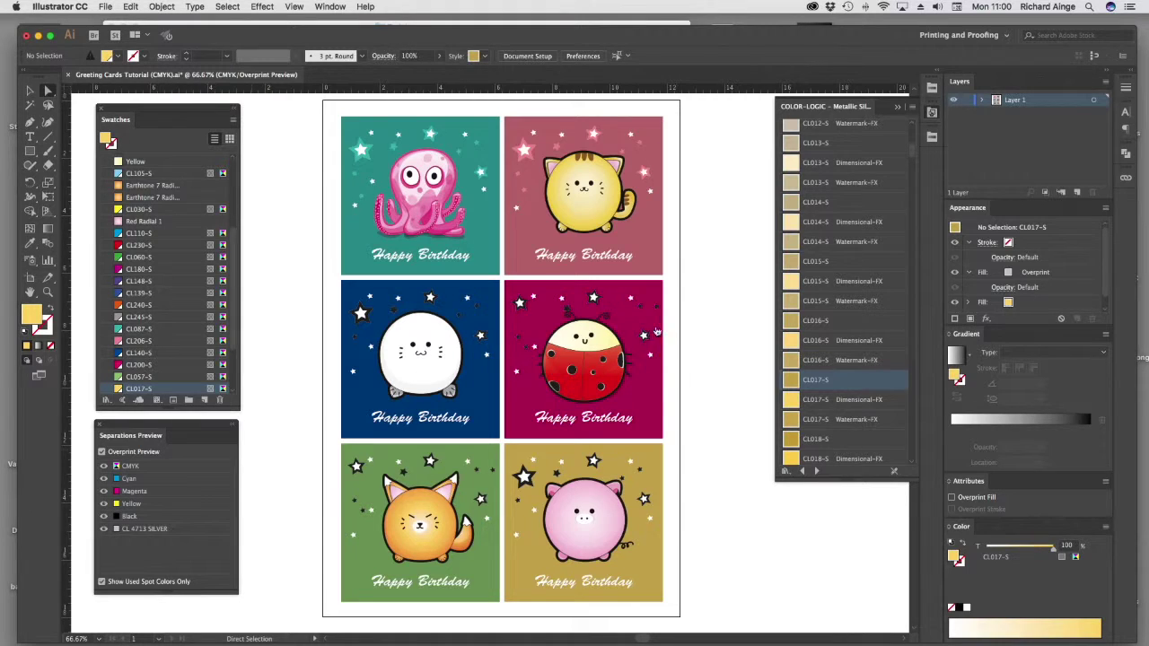
pyautogui.click(106, 6)
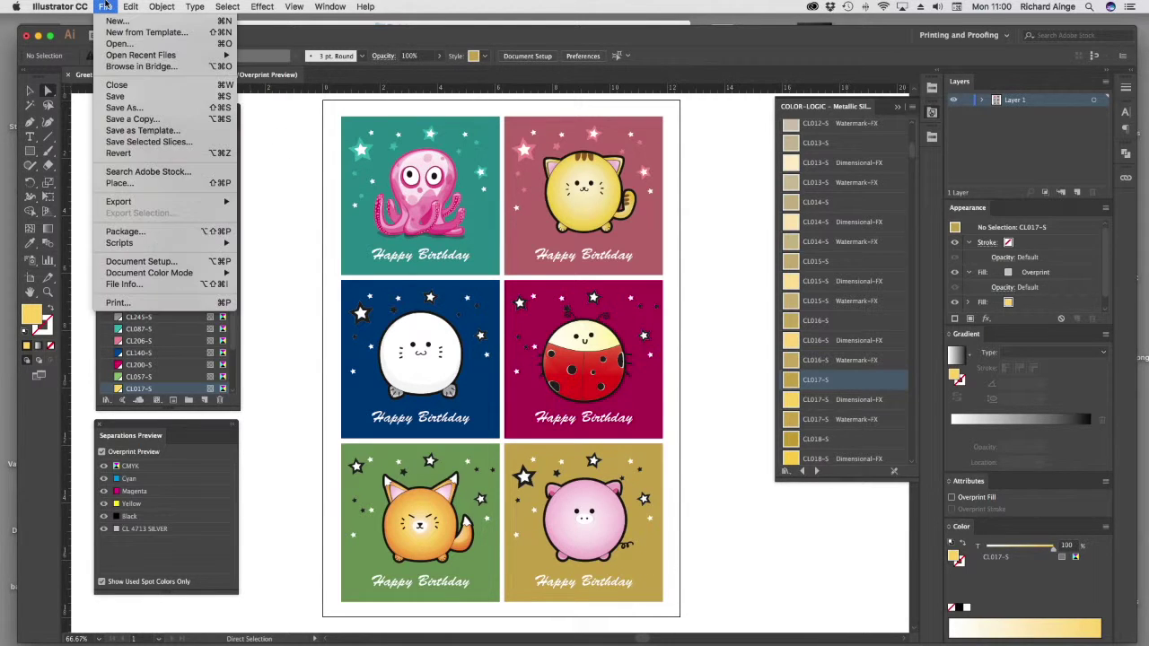
pyautogui.click(124, 108)
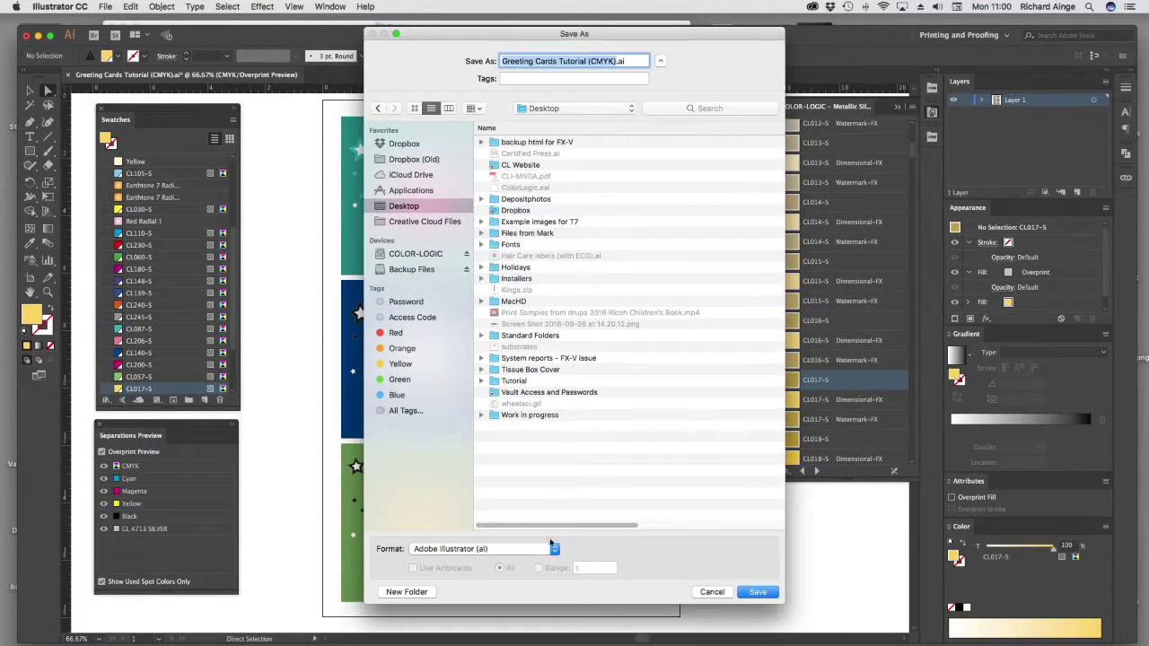
pyautogui.click(552, 547)
pyautogui.click(448, 582)
pyautogui.click(759, 592)
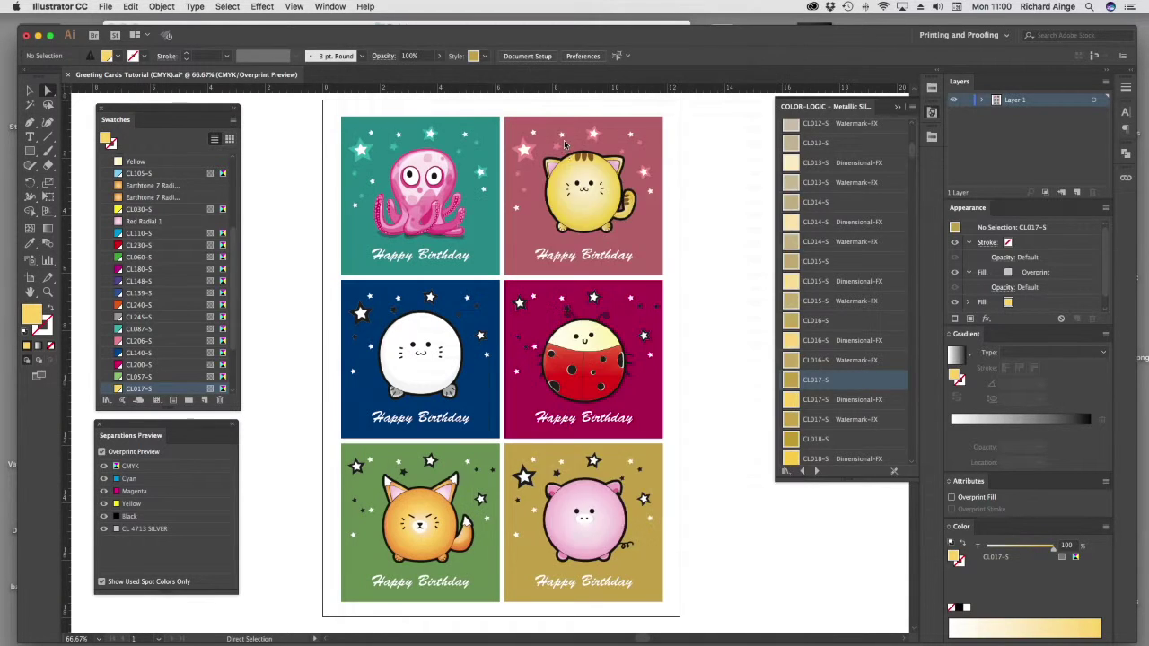
# Choose the [Press Quality] preset for the PDF and save it
pyautogui.click(713, 199)
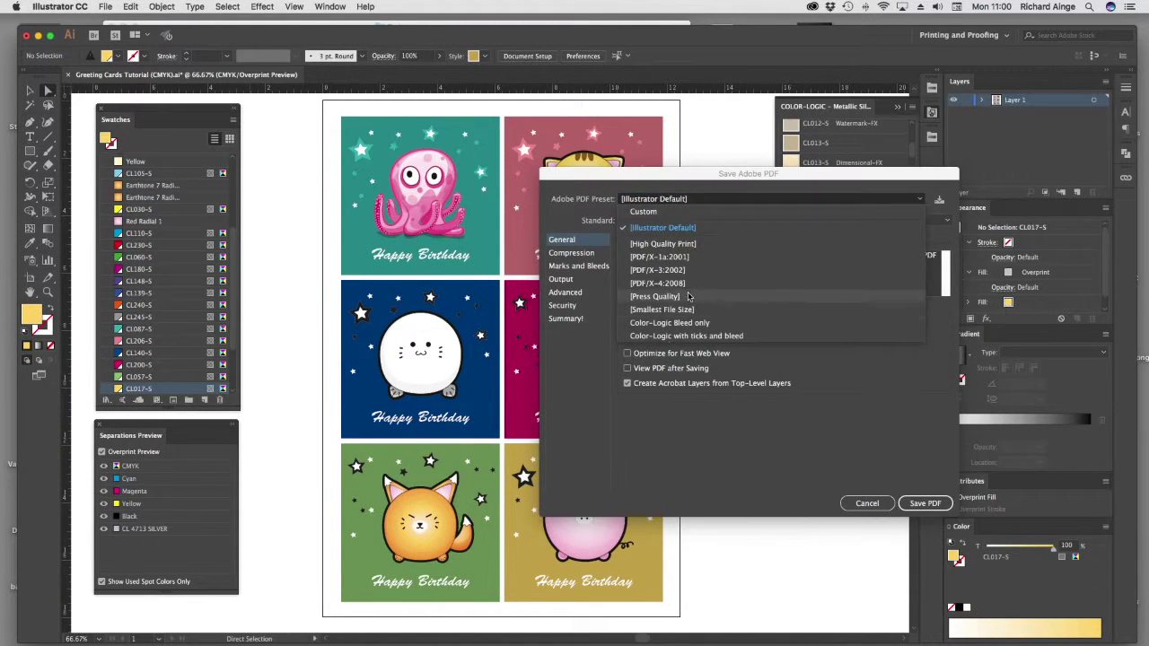
pyautogui.click(659, 296)
pyautogui.click(927, 505)
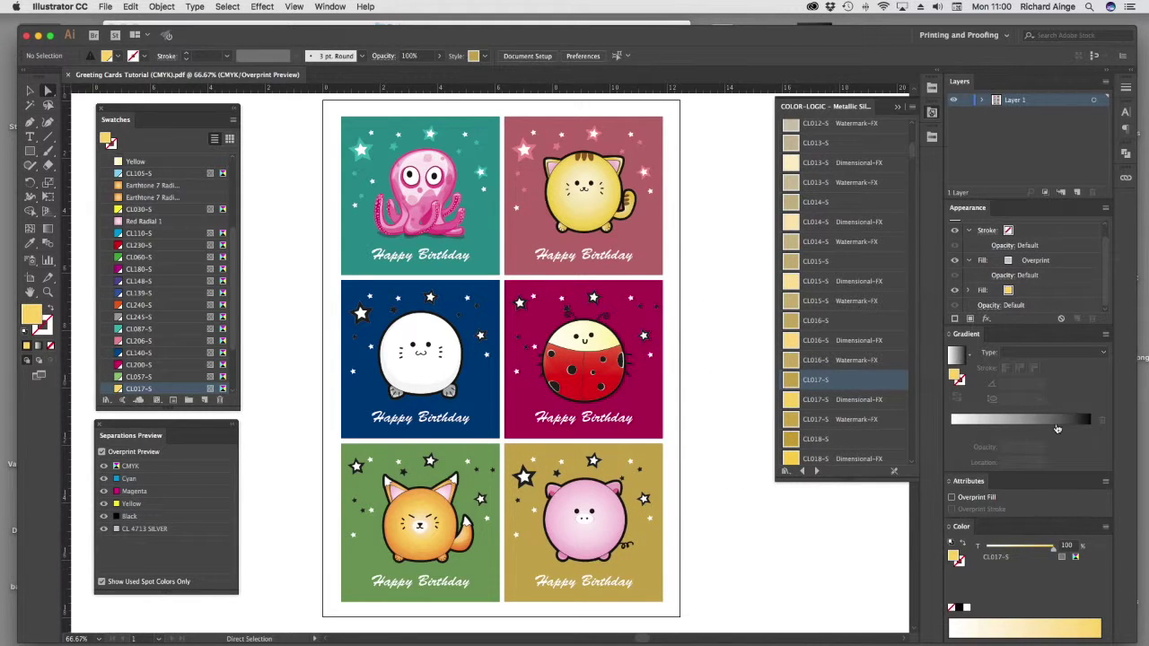
# Hide Illustrator, minimise the Training folder window and open Greeting Cards Tutorial (CMYK).pdf from the desktop in FX-Viewer
pyautogui.press('super+h')
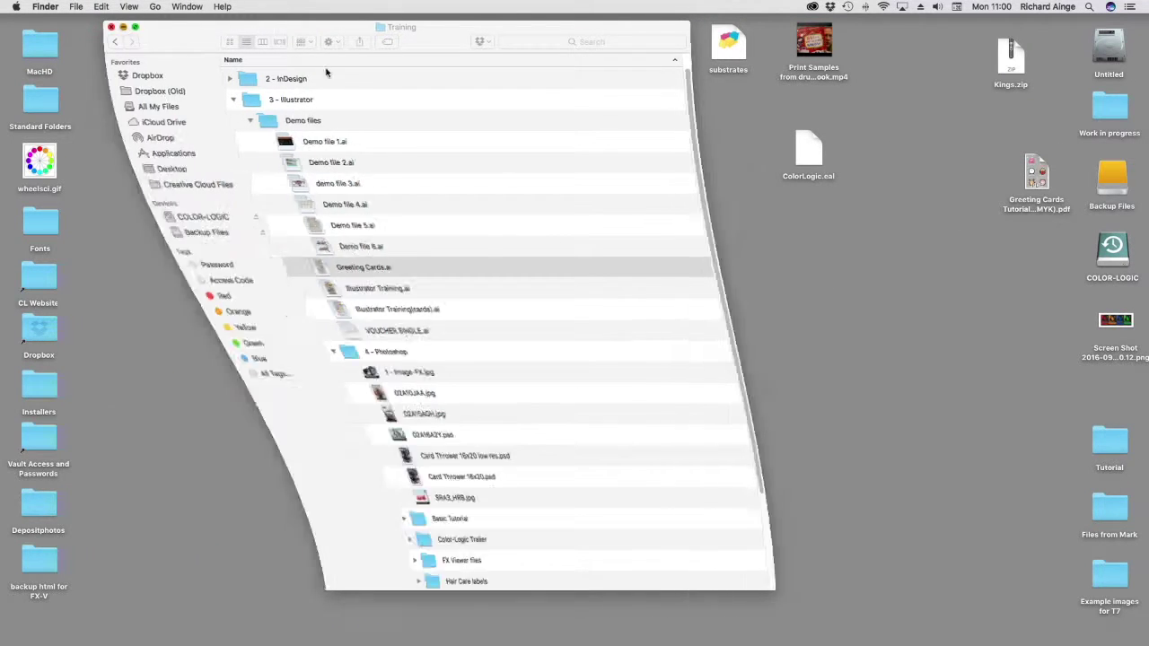
pyautogui.click(124, 28)
pyautogui.click(1025, 186)
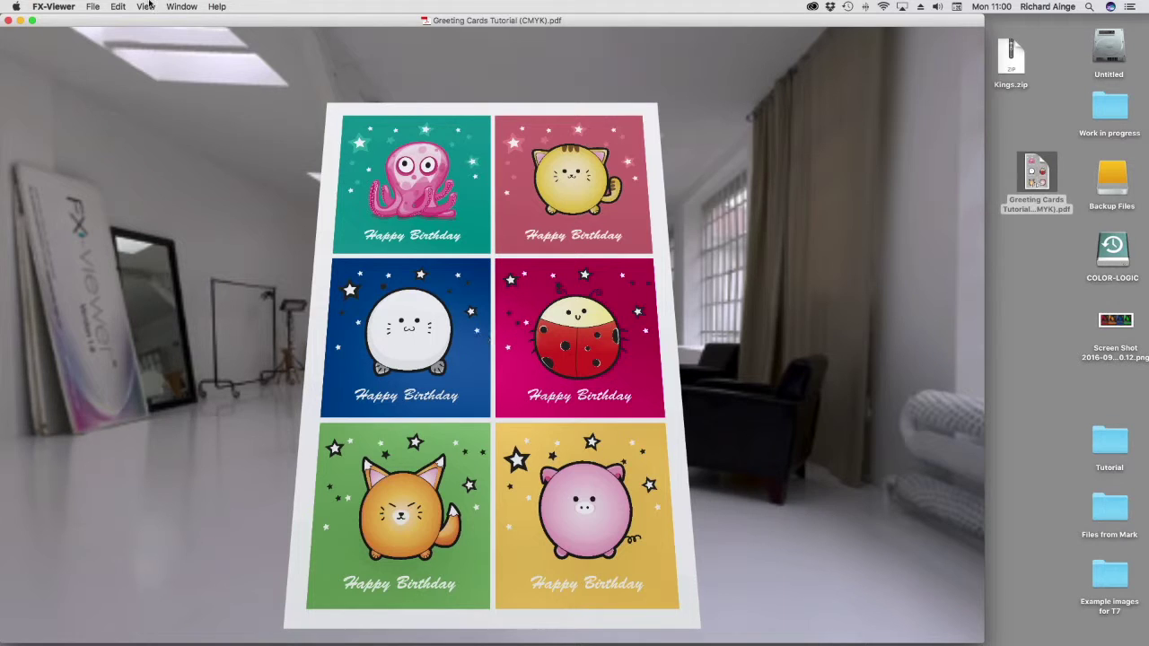
# Switch the visualization of the greeting cards to Foil
pyautogui.click(146, 6)
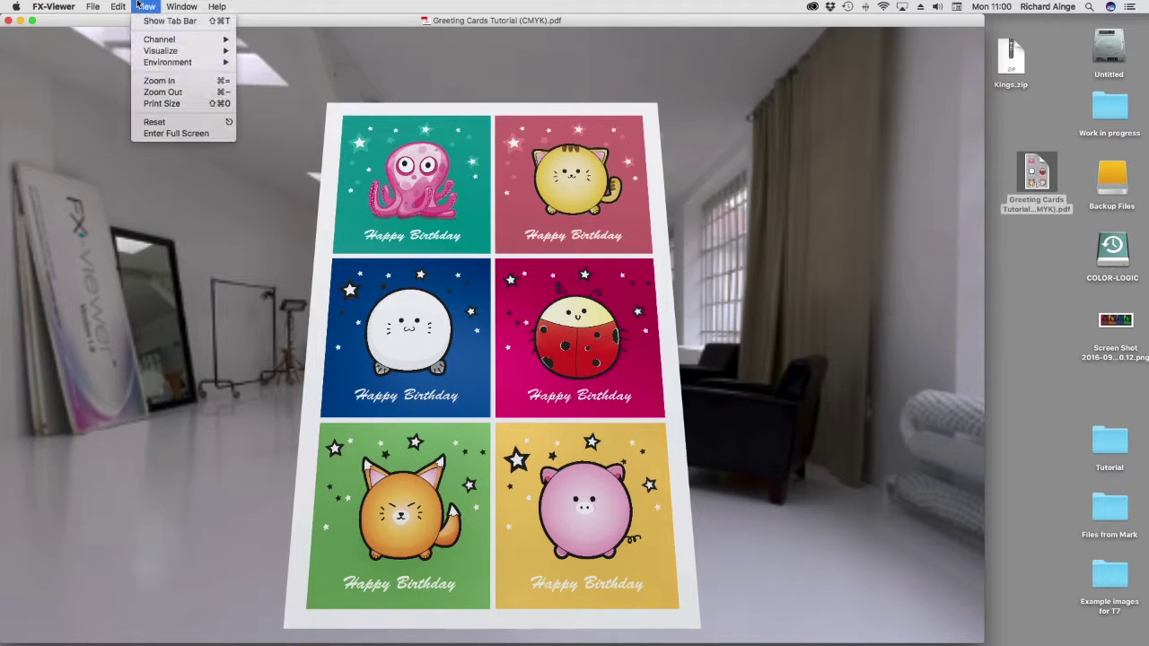
pyautogui.moveTo(153, 50)
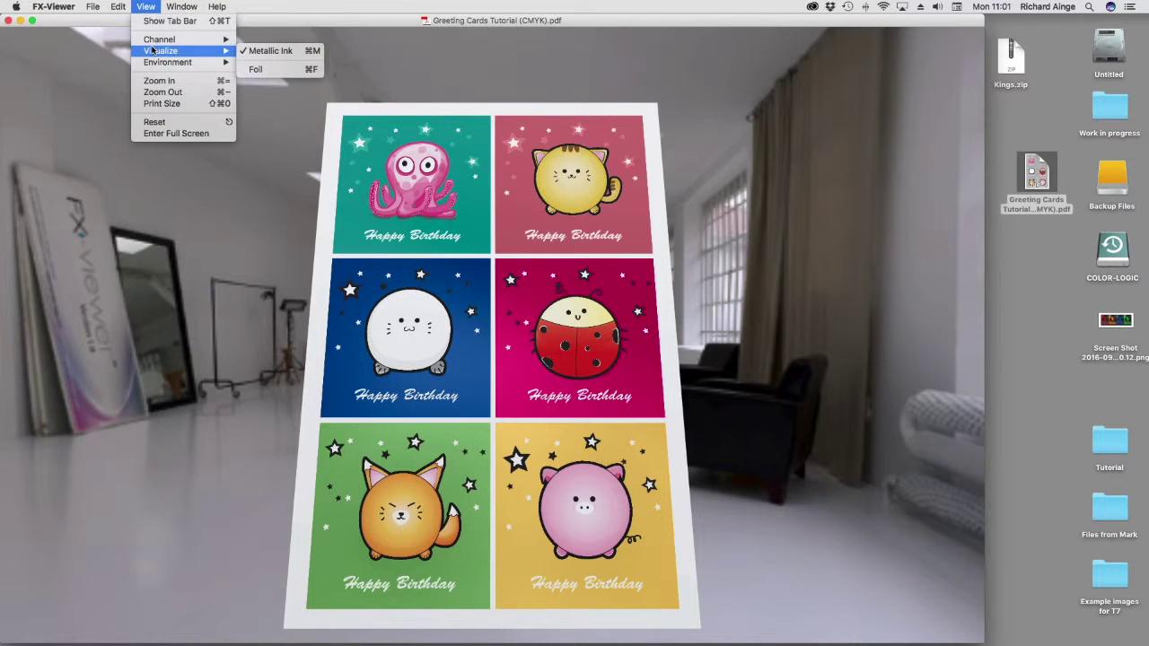
pyautogui.click(284, 70)
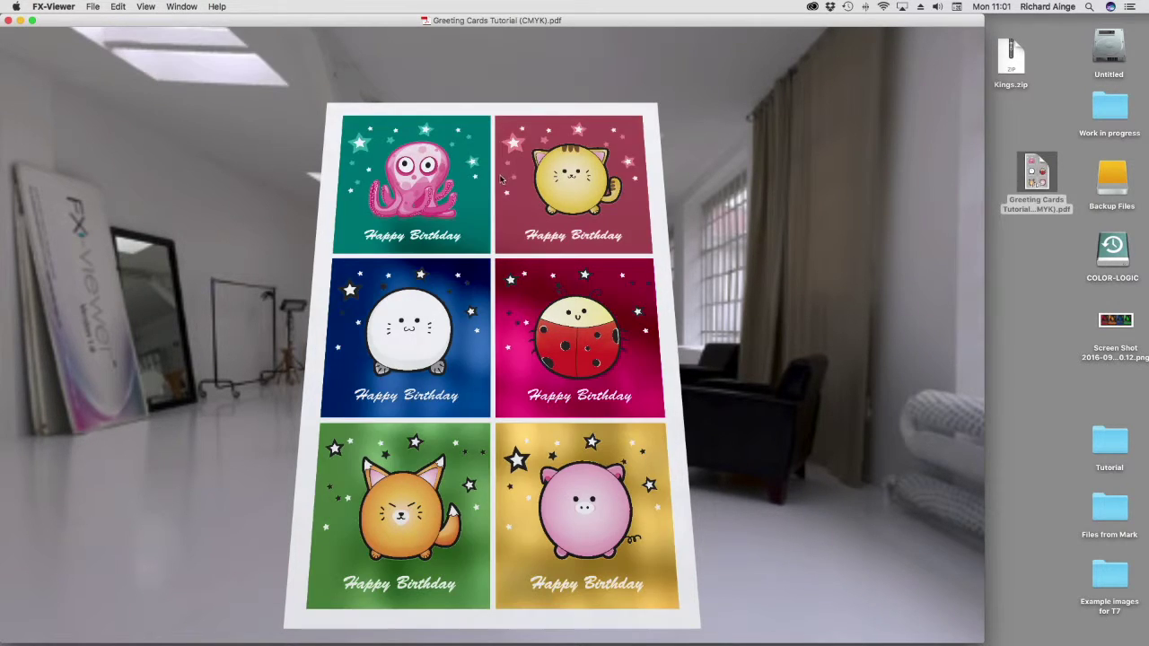